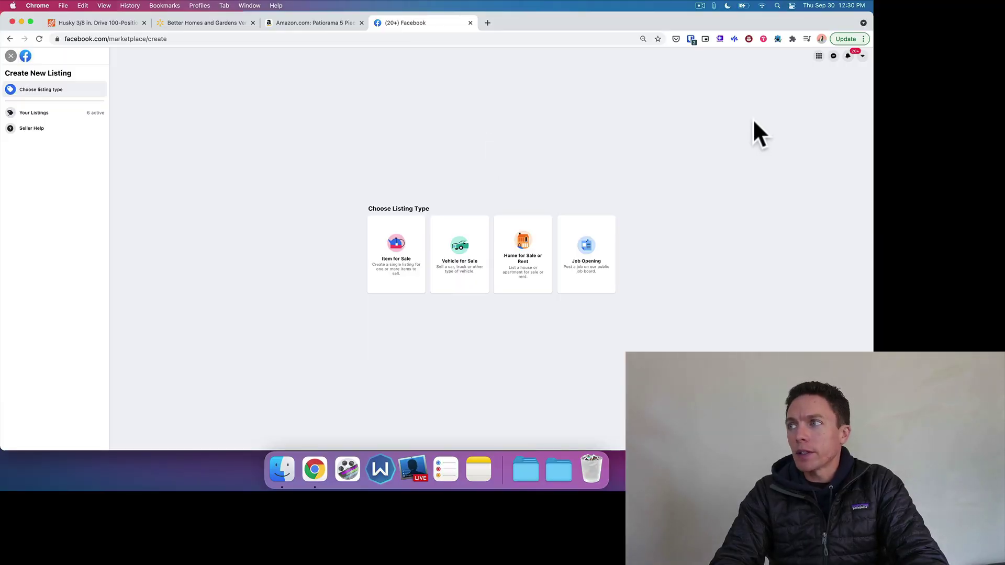
# Step: Show the Dropshipping Titans helper settings: 0% price adjustment, condition New
pyautogui.click(776, 37)
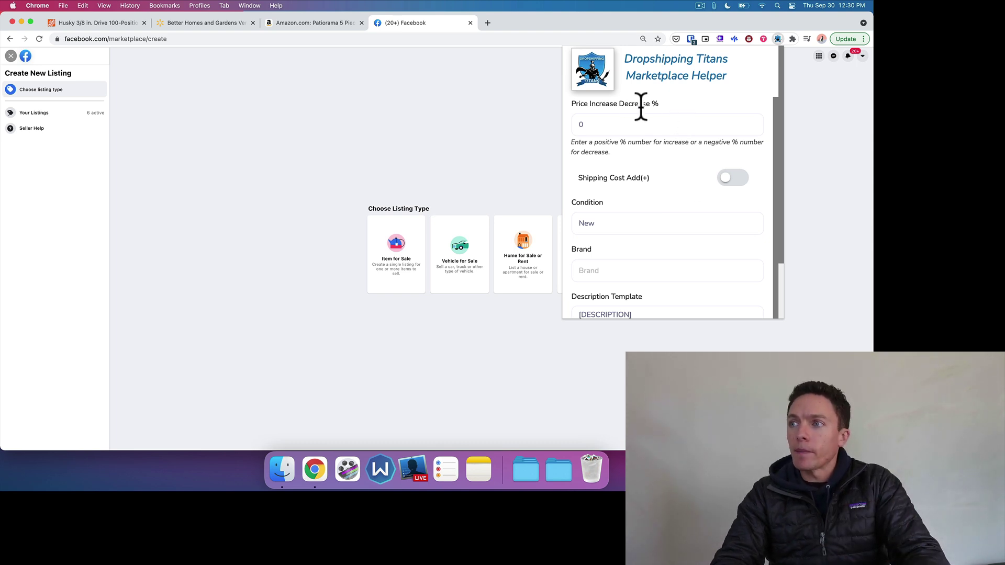
# Step: Check the Patiorama patio set's $479.98 Amazon price, then return to the Facebook listing page
pyautogui.moveTo(588, 104); pyautogui.dragTo(614, 104)
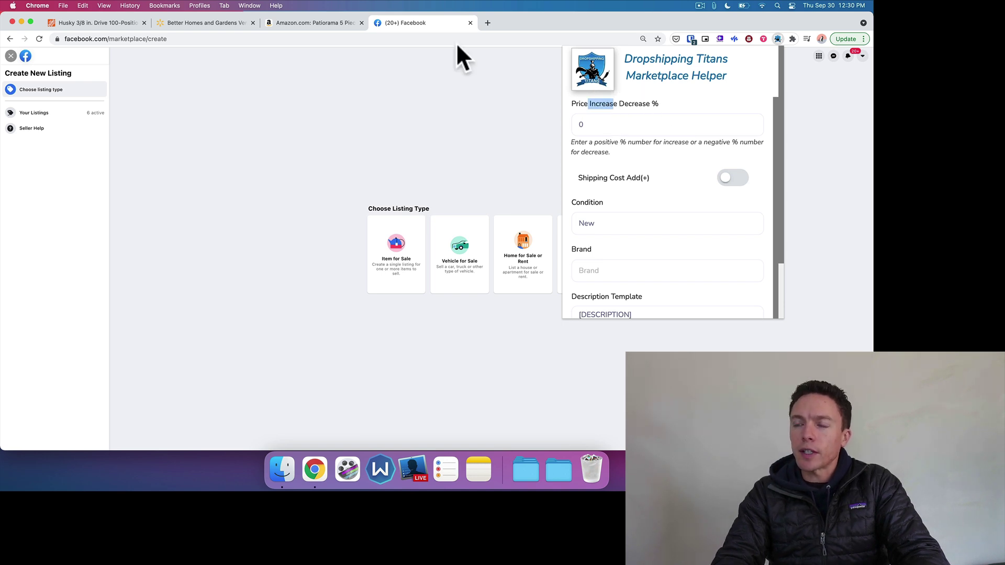
pyautogui.click(323, 23)
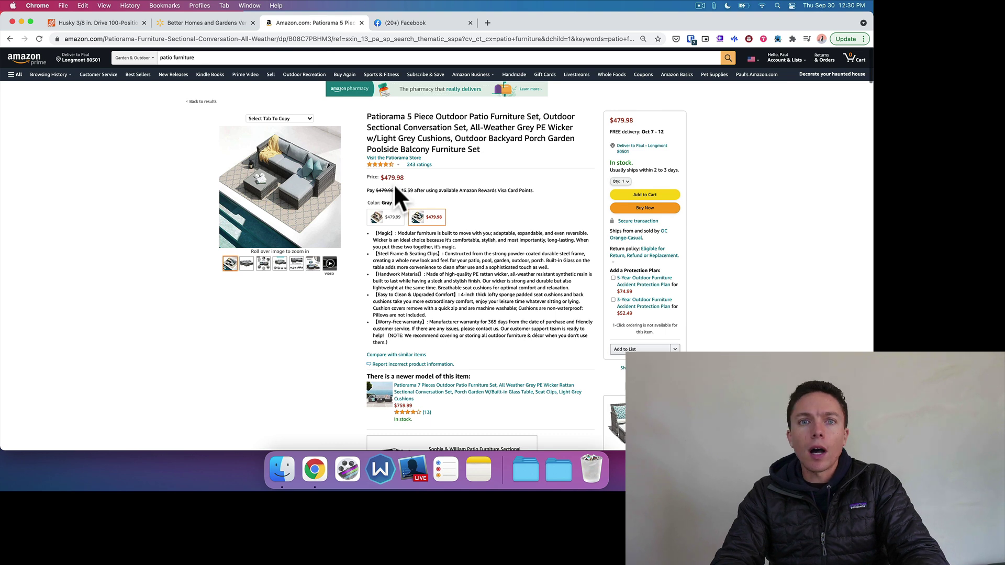
pyautogui.moveTo(380, 178); pyautogui.dragTo(404, 177)
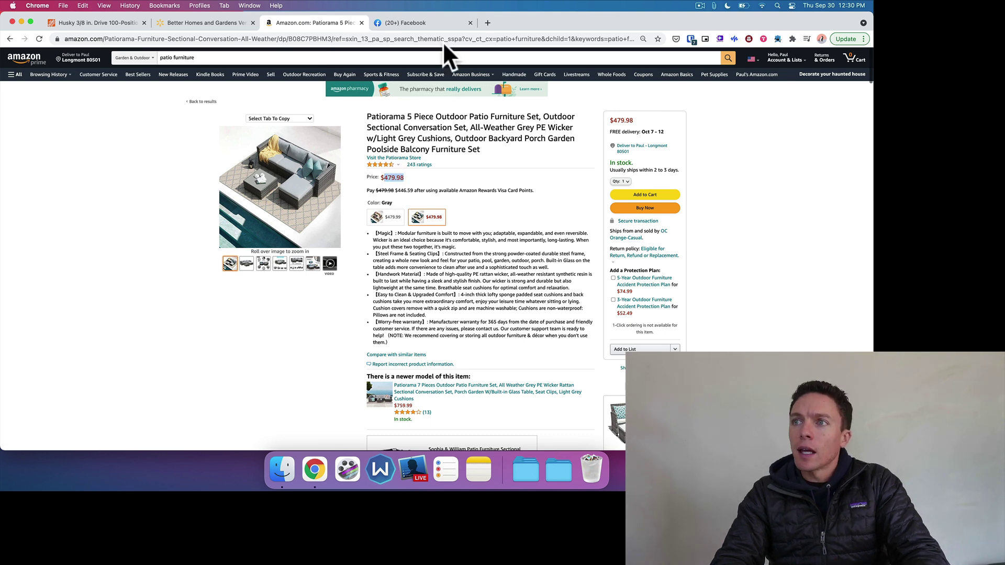
pyautogui.moveTo(243, 212)
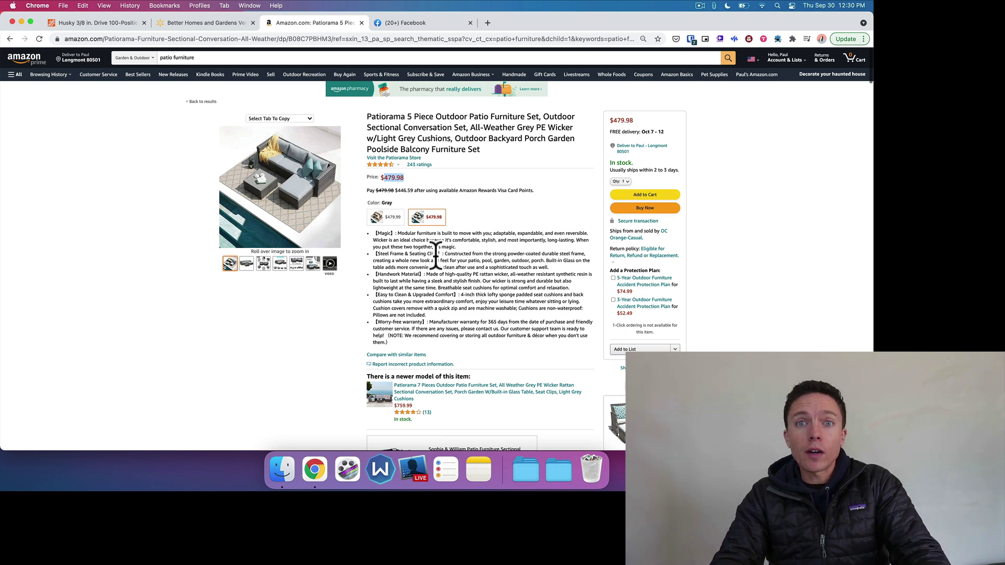
pyautogui.click(390, 178)
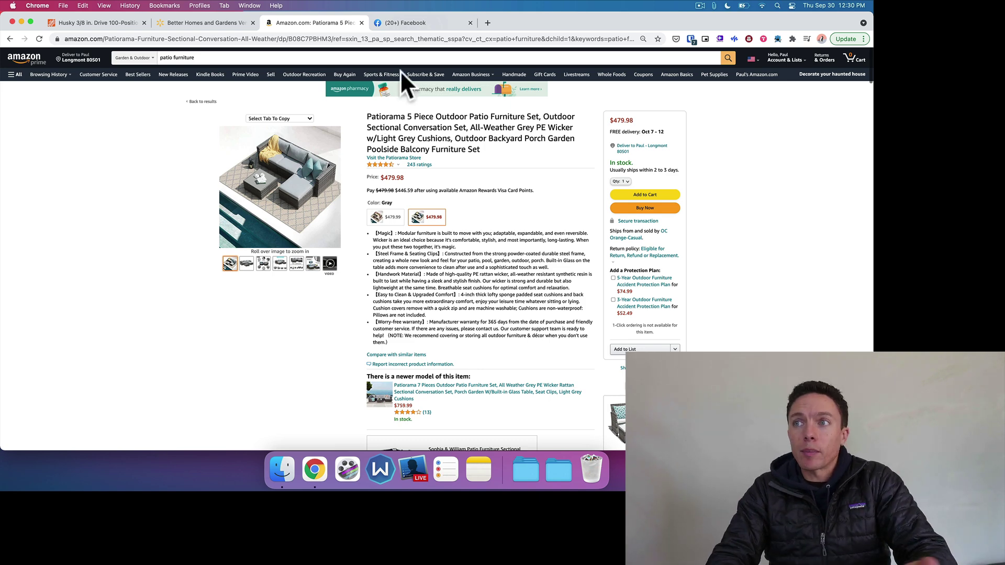
pyautogui.click(425, 21)
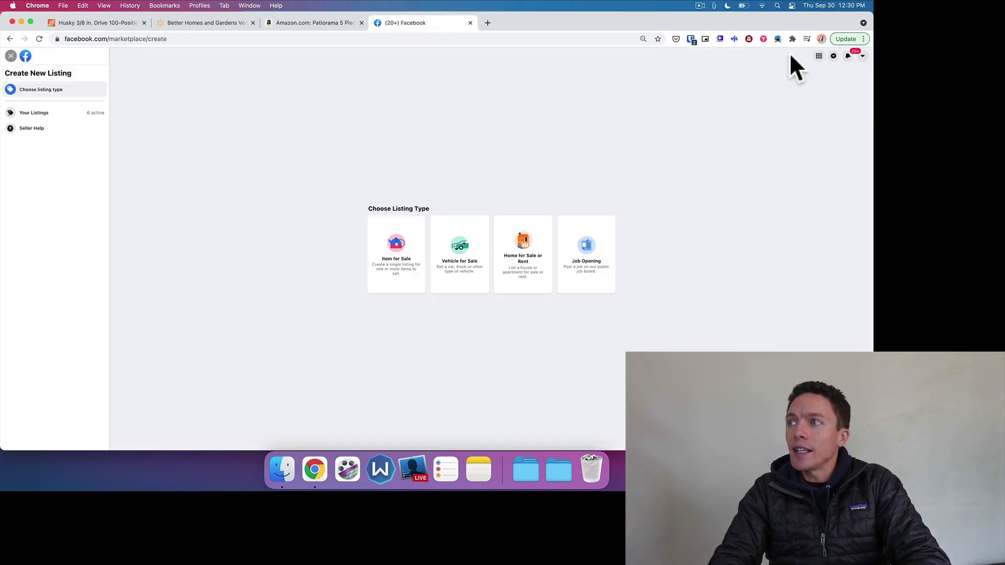
# Step: Enter a 20% price increase in the Marketplace Helper, glancing at the Amazon product meanwhile
pyautogui.click(778, 39)
pyautogui.click(630, 128)
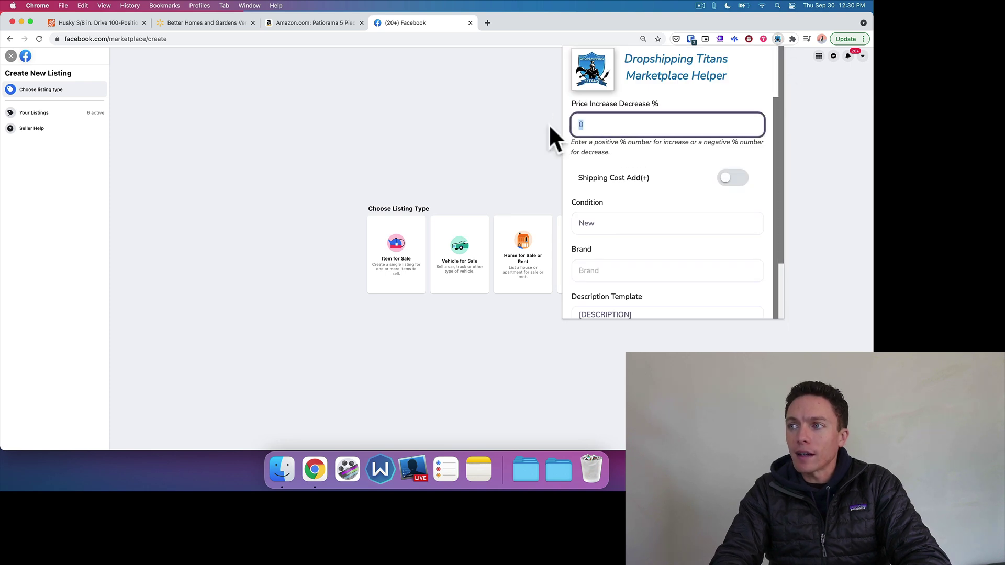
pyautogui.write('20')
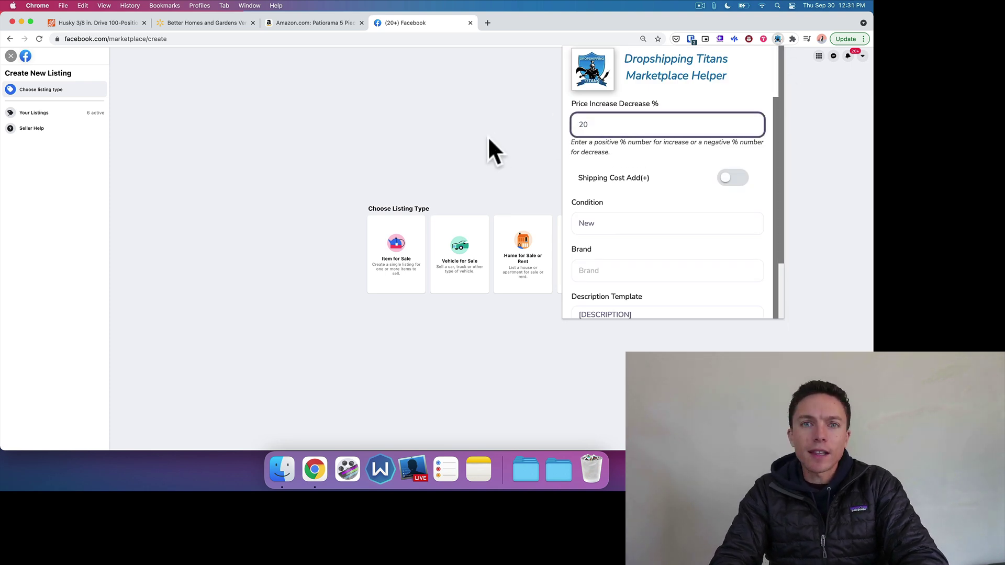
pyautogui.click(340, 23)
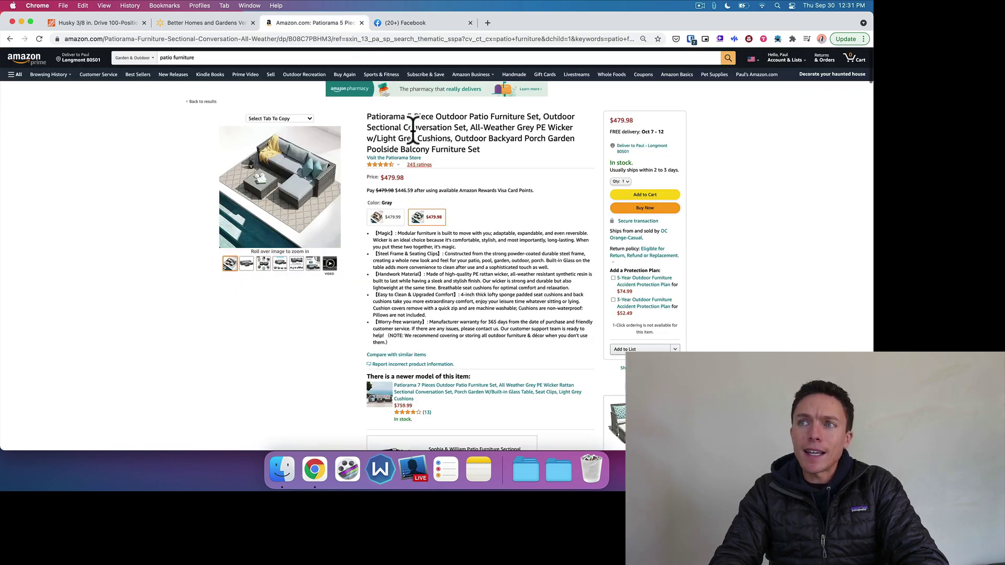
pyautogui.click(440, 23)
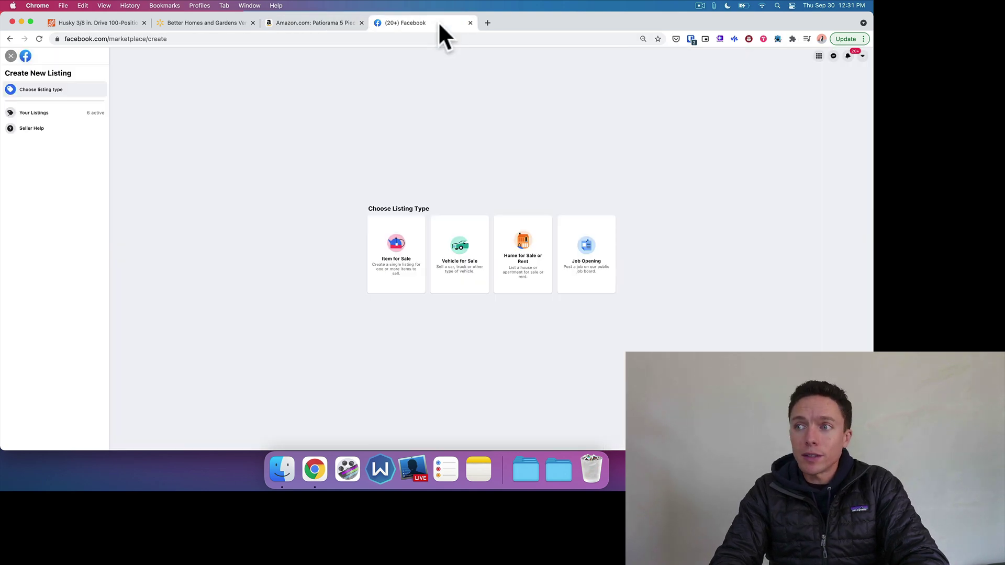
# Step: Toggle the Shipping Cost Add on switch on and back off, leaving it disabled
pyautogui.click(777, 39)
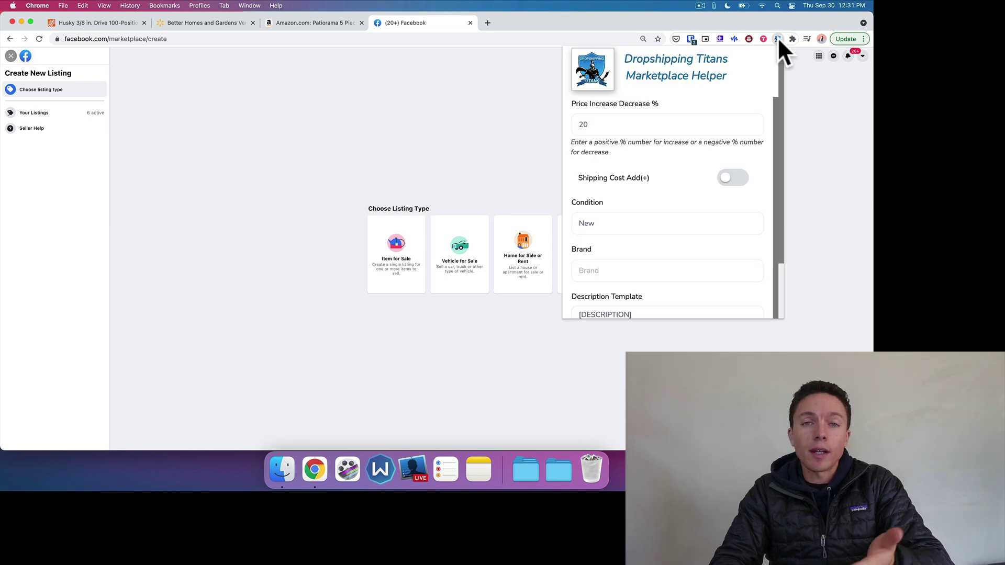
pyautogui.scroll(-1, 759, 152)
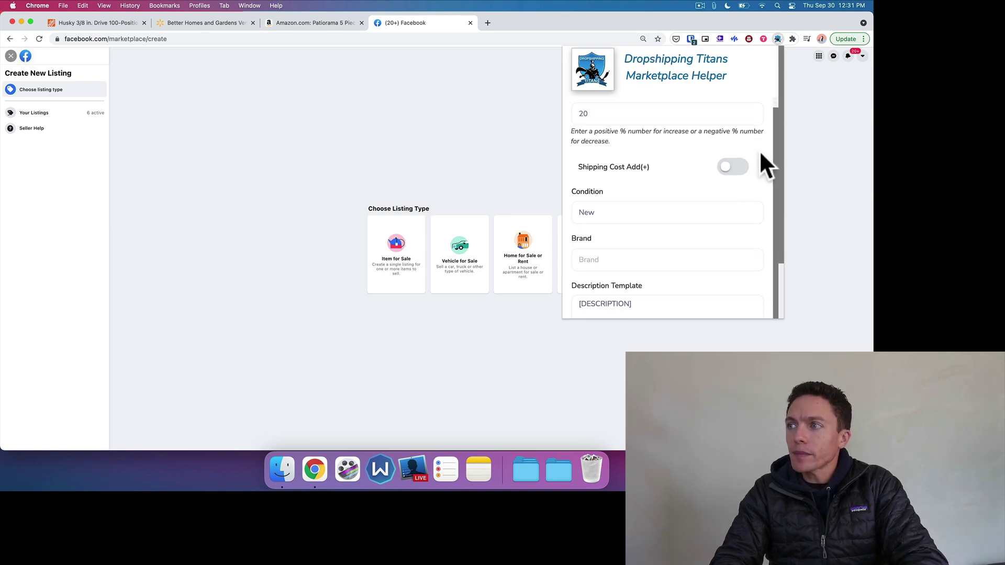
pyautogui.click(735, 168)
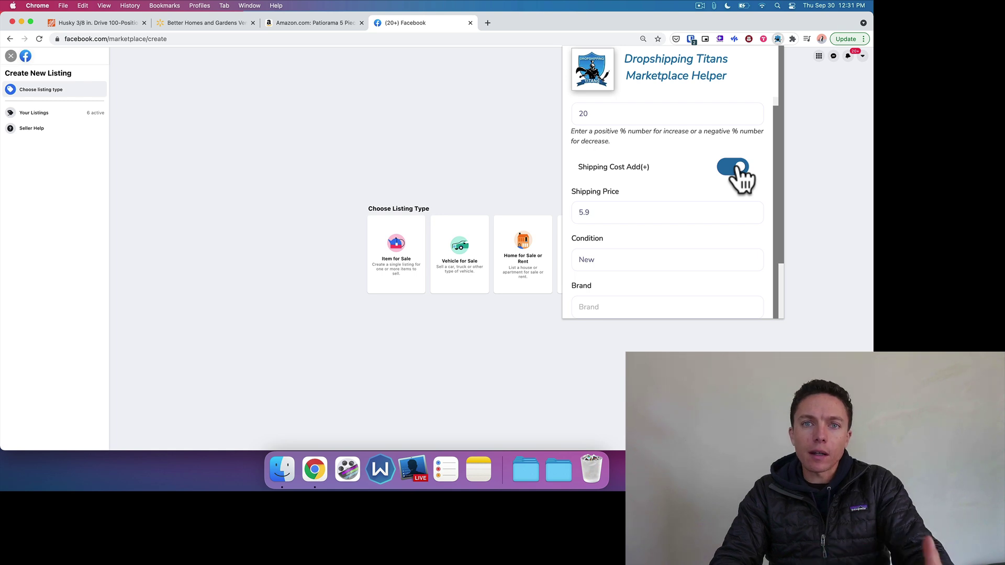
pyautogui.click(739, 168)
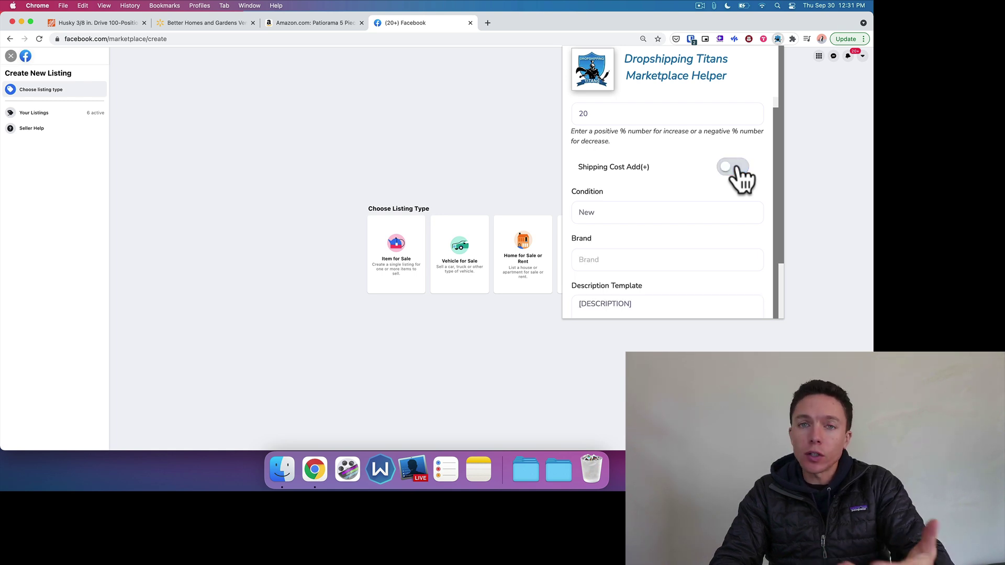
pyautogui.scroll(-2, 731, 213)
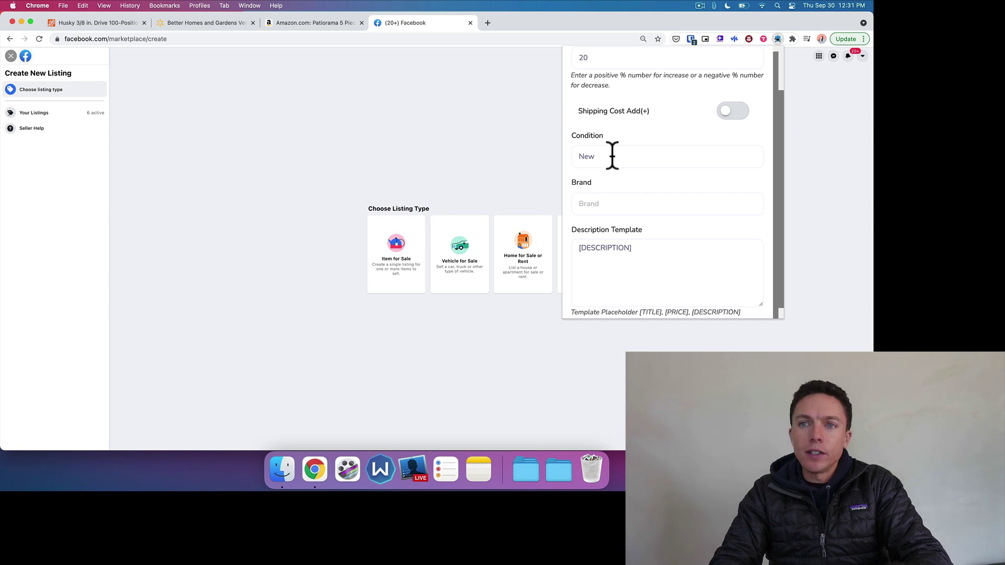
# Step: Add 'This is new and was never used.' plus a blank line above [DESCRIPTION], then close the helper
pyautogui.scroll(-1, 620, 180)
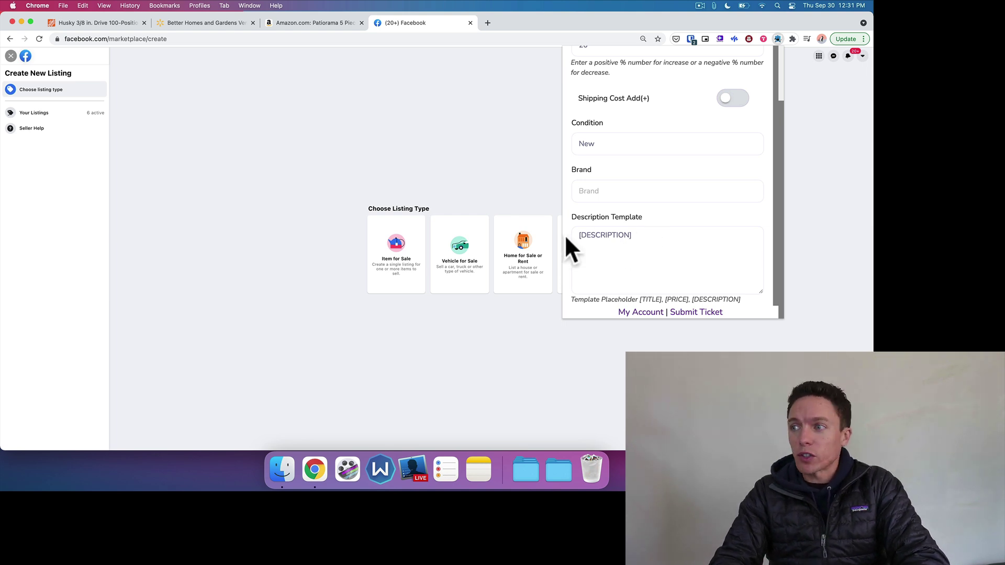
pyautogui.click(636, 237)
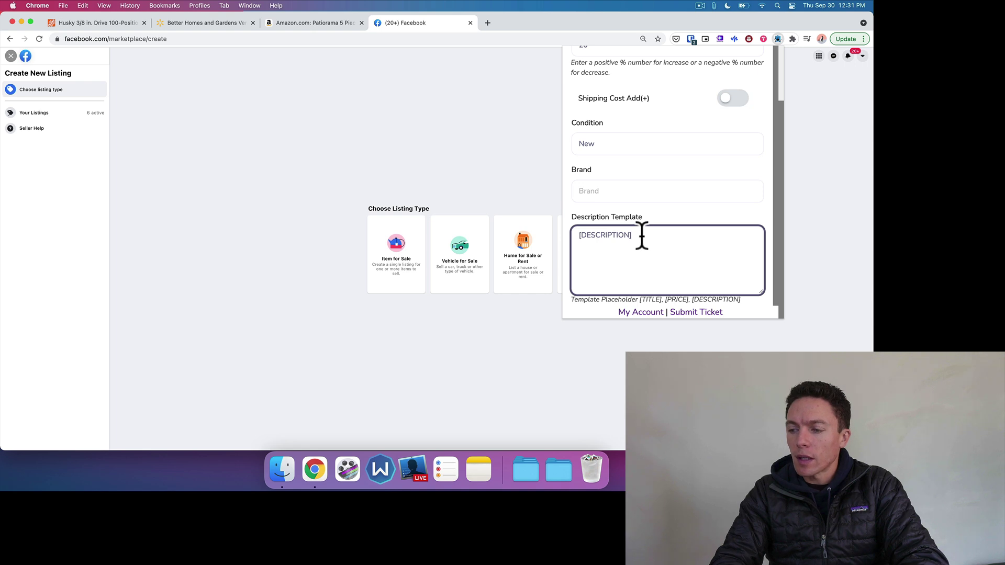
pyautogui.click(577, 235)
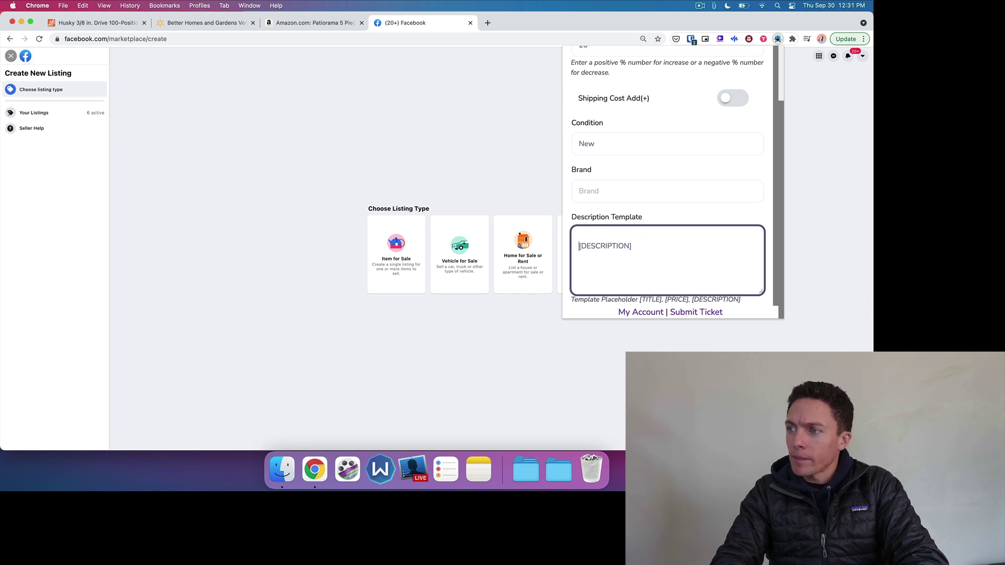
pyautogui.press('Return')
pyautogui.press('Up')
pyautogui.write('Th')
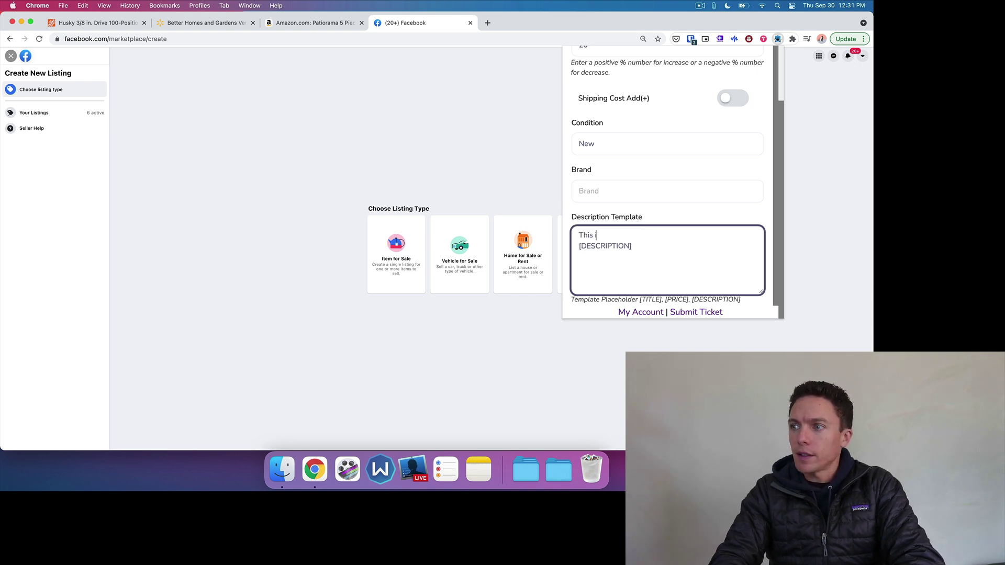
pyautogui.write('is is new and was never')
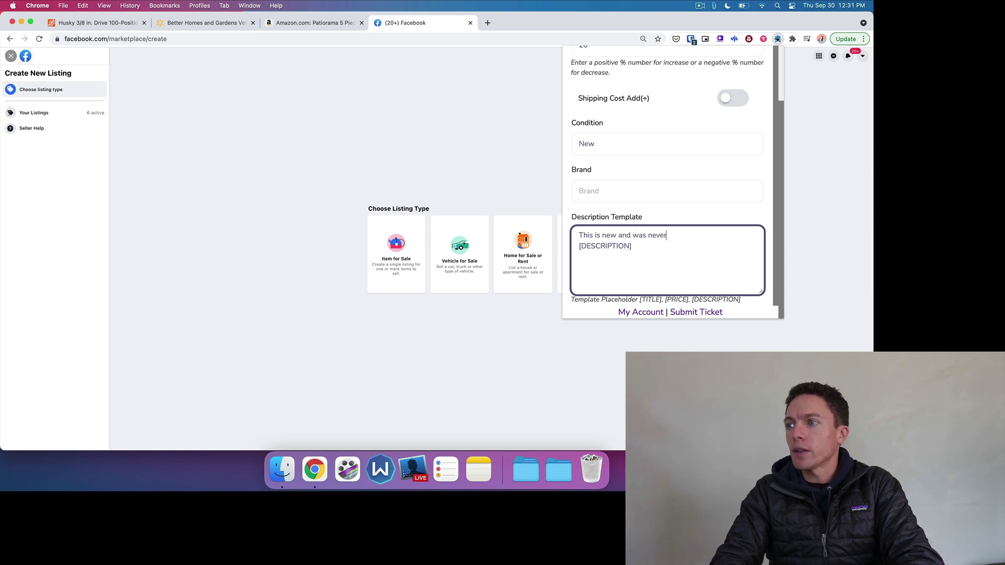
pyautogui.write(' used.')
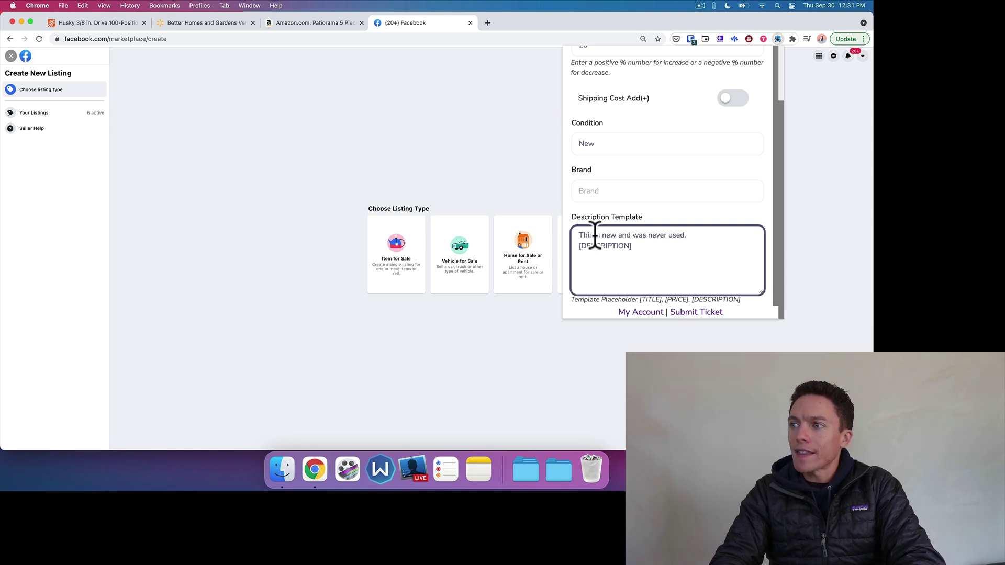
pyautogui.press('Return')
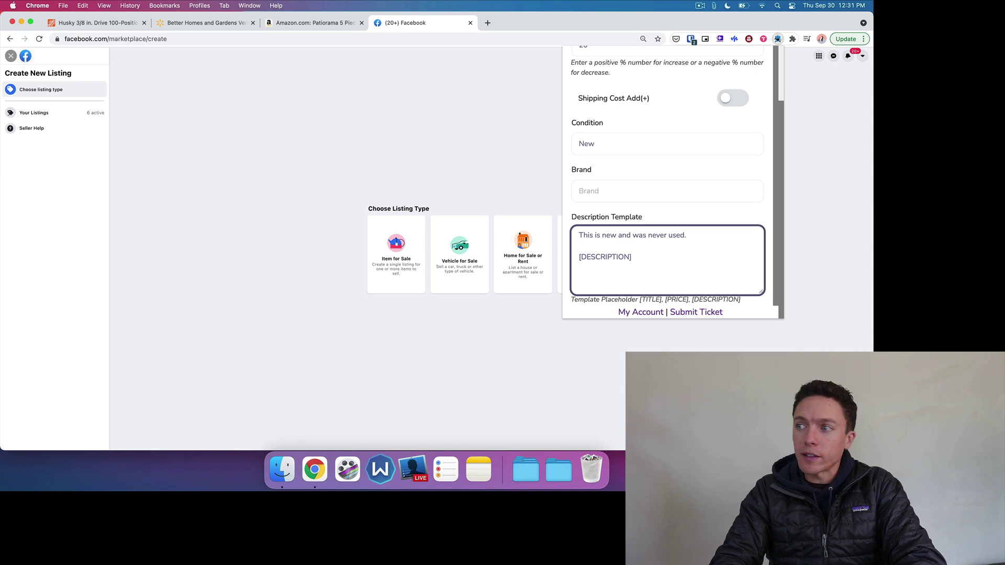
pyautogui.scroll(5, 763, 208)
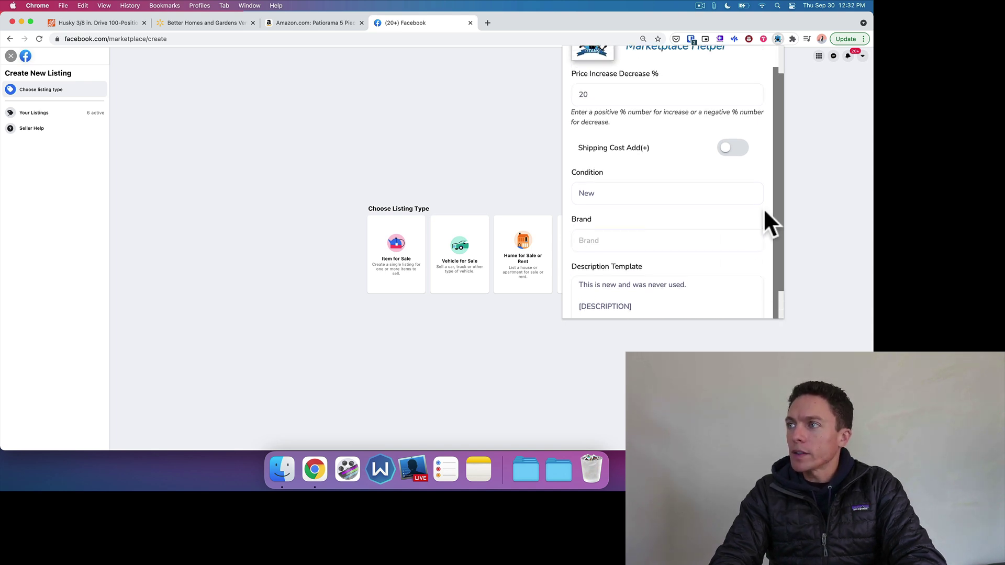
pyautogui.click(819, 187)
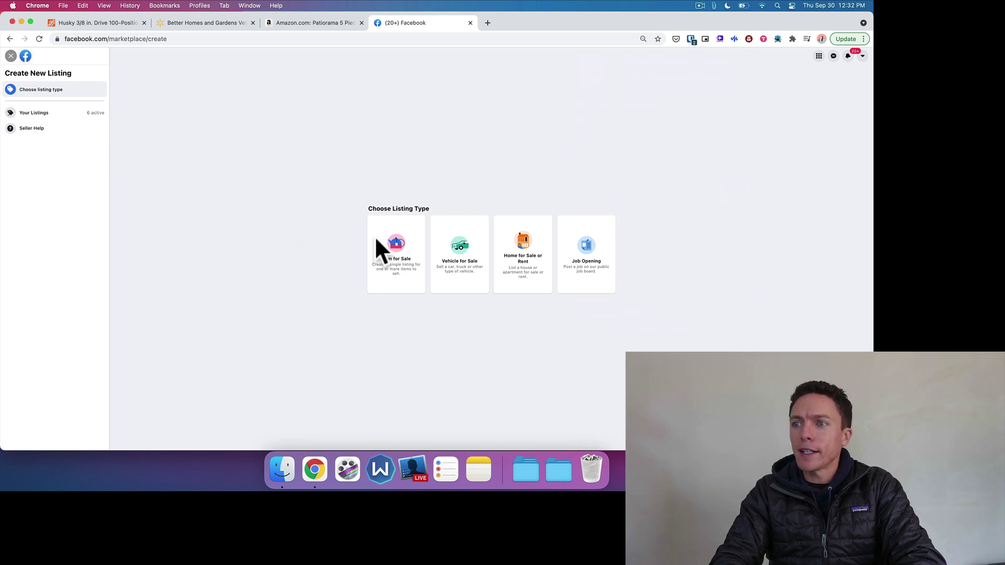
# Step: Open an empty Item for Sale form, focus its Description field, and go to the Amazon tab
pyautogui.click(402, 252)
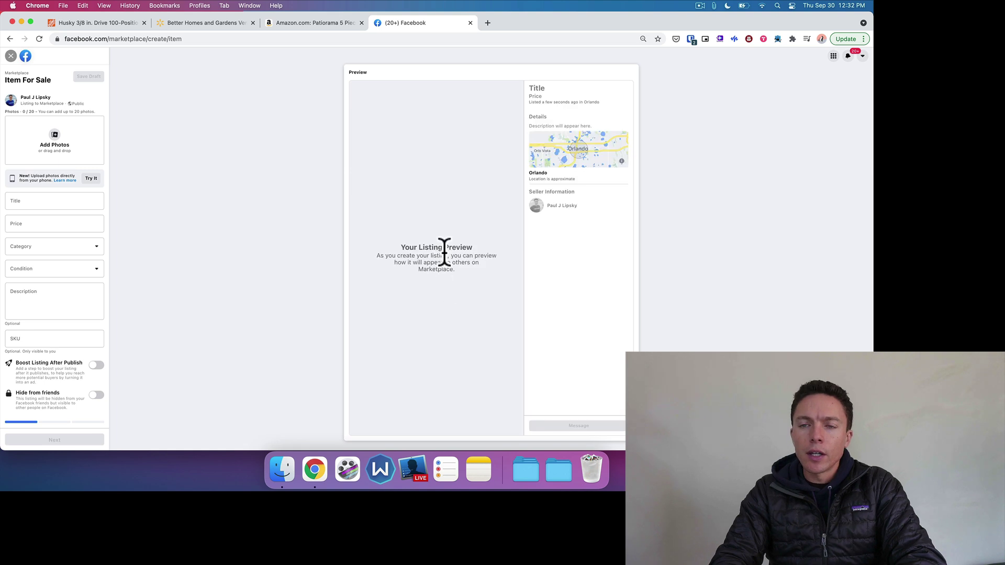
pyautogui.click(75, 297)
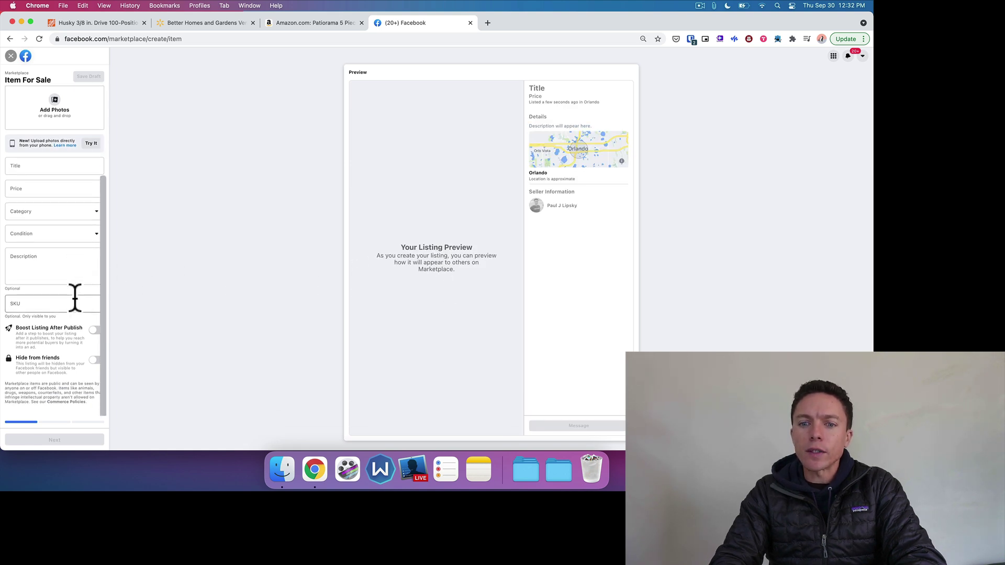
pyautogui.click(325, 21)
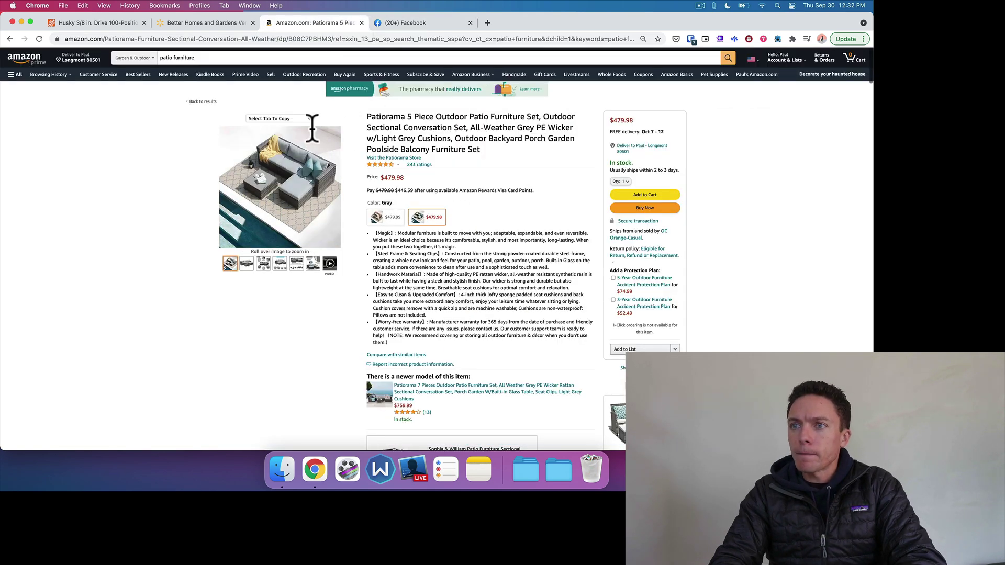
# Step: Copy the Patiorama 5 Piece patio set to Tab#1 > facebook.com, filling a $576, New listing
pyautogui.moveTo(279, 192)
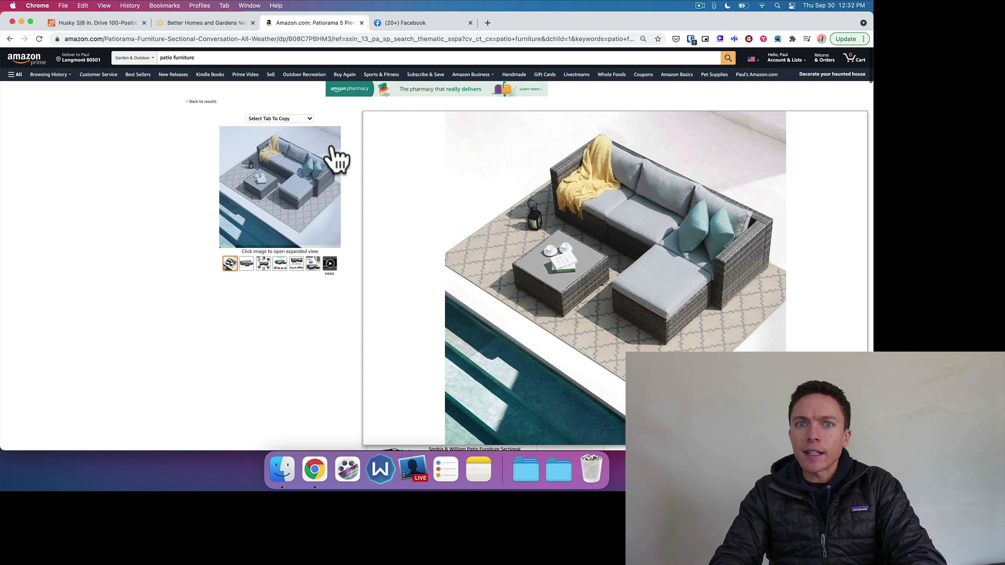
pyautogui.scroll(3, 333, 150)
pyautogui.click(300, 102)
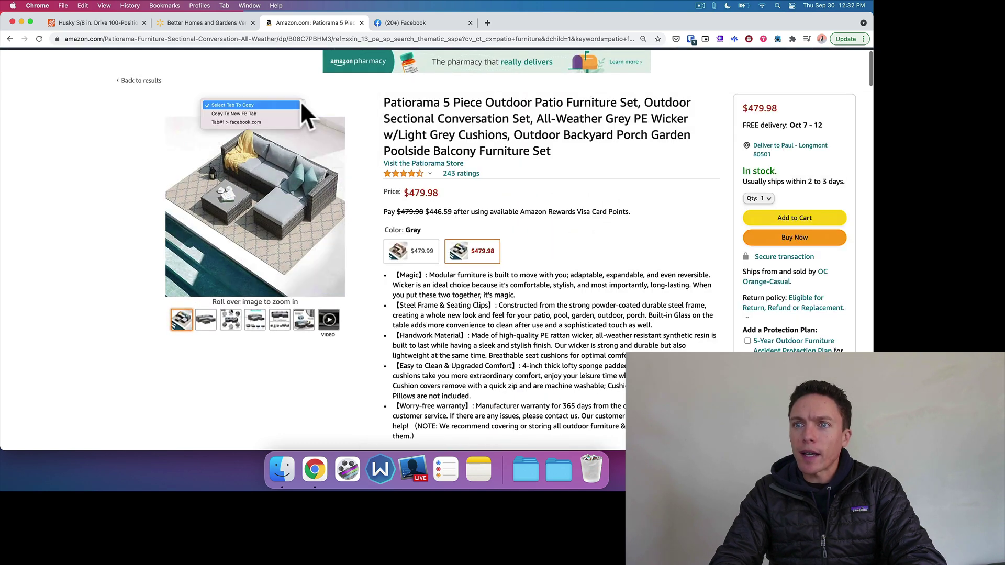
pyautogui.click(300, 101)
pyautogui.click(299, 101)
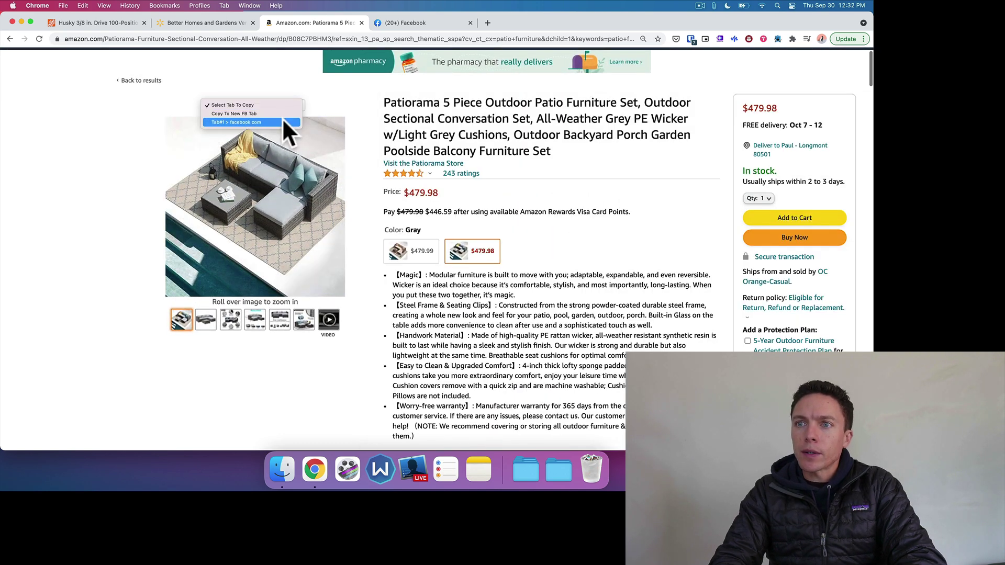
pyautogui.click(280, 111)
pyautogui.click(284, 109)
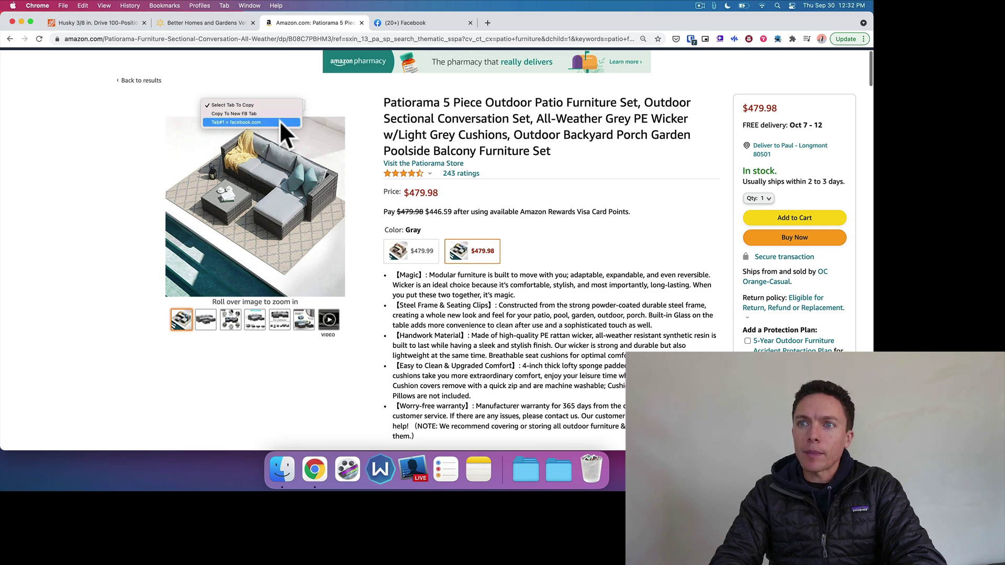
pyautogui.click(281, 121)
pyautogui.click(280, 109)
pyautogui.click(243, 122)
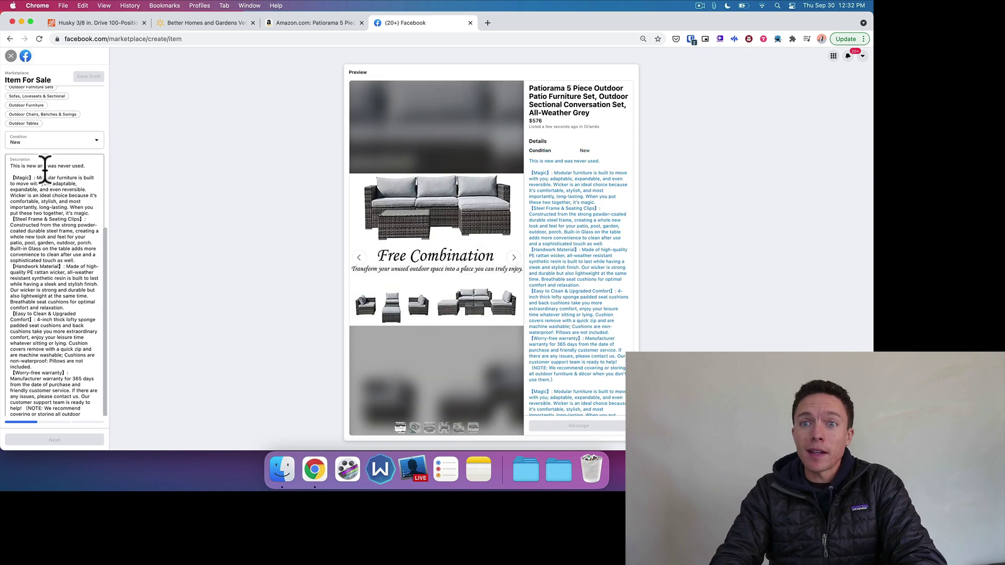
# Step: Move the patio set's second photo to the eighth position and compare the price with Amazon
pyautogui.scroll(5, 45, 167)
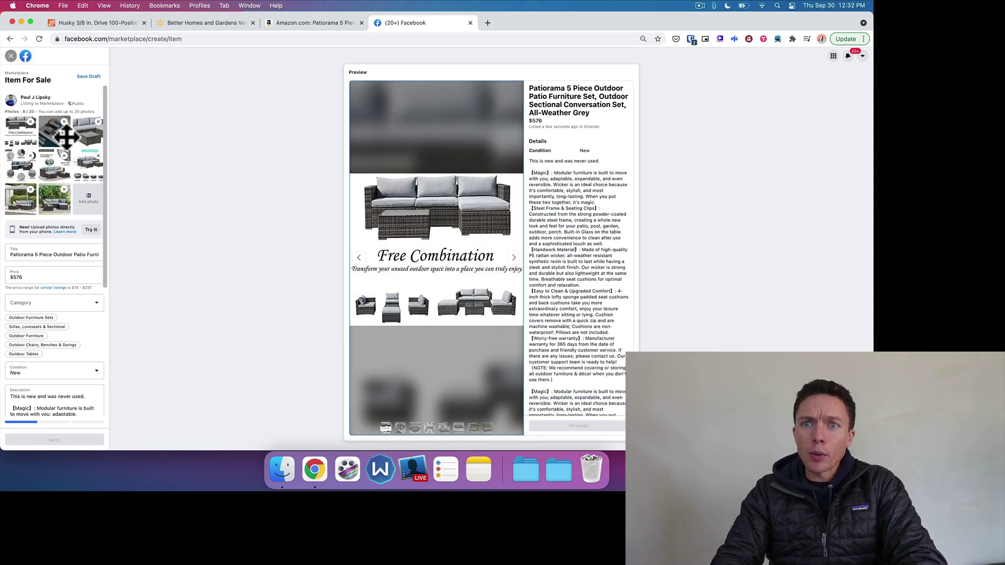
pyautogui.moveTo(67, 136); pyautogui.dragTo(55, 196)
pyautogui.scroll(-2, 18, 212)
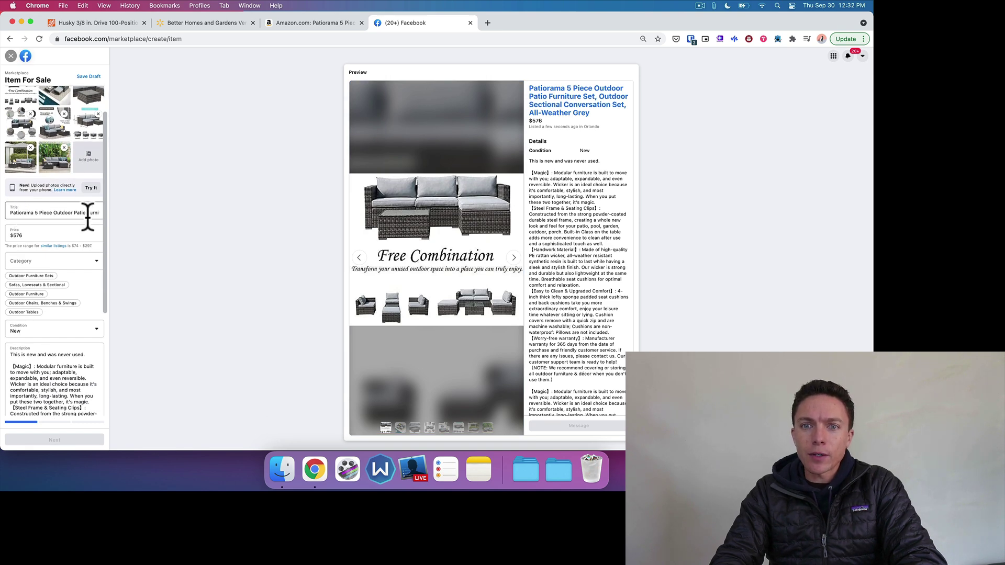
pyautogui.click(304, 22)
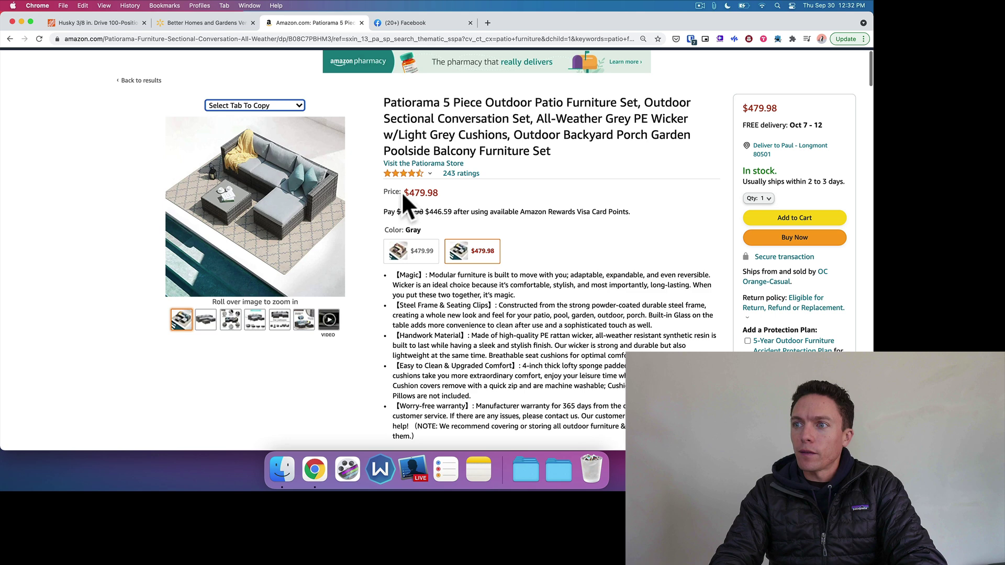
pyautogui.click(411, 24)
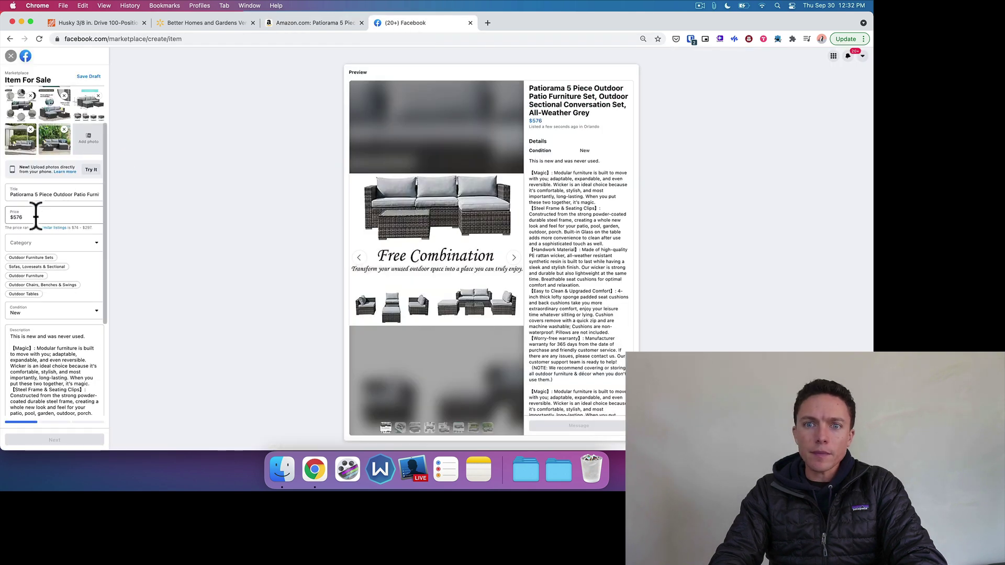
# Step: Select the description's opening words, then undo twice to restore the description
pyautogui.scroll(-3, 35, 215)
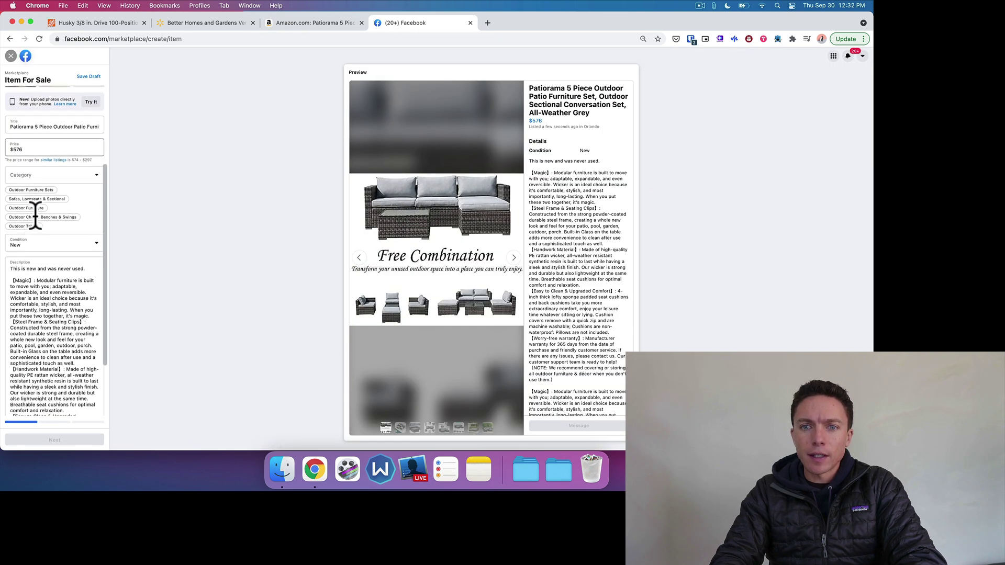
pyautogui.scroll(-1, 32, 225)
pyautogui.scroll(-2, 34, 230)
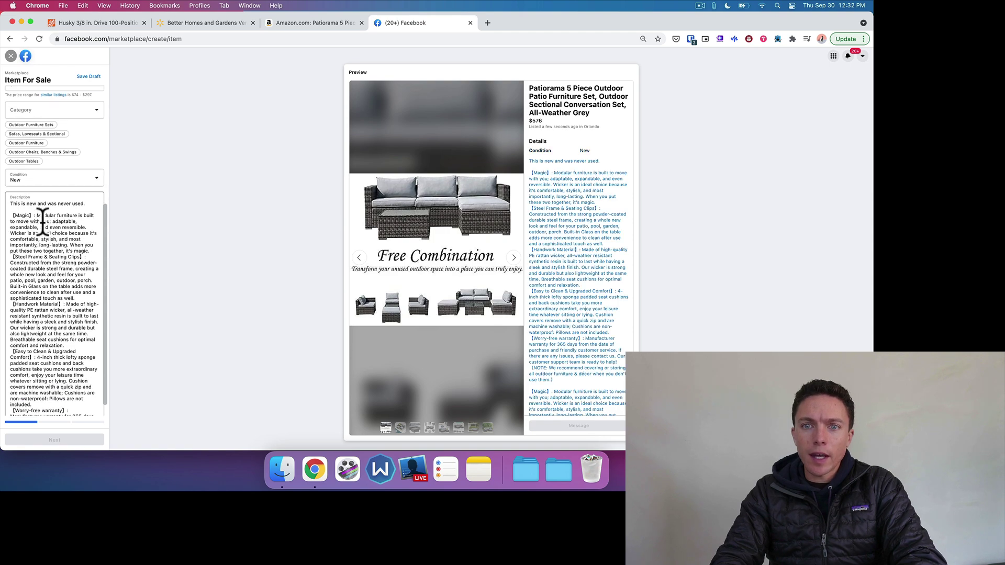
pyautogui.moveTo(13, 203); pyautogui.dragTo(50, 204)
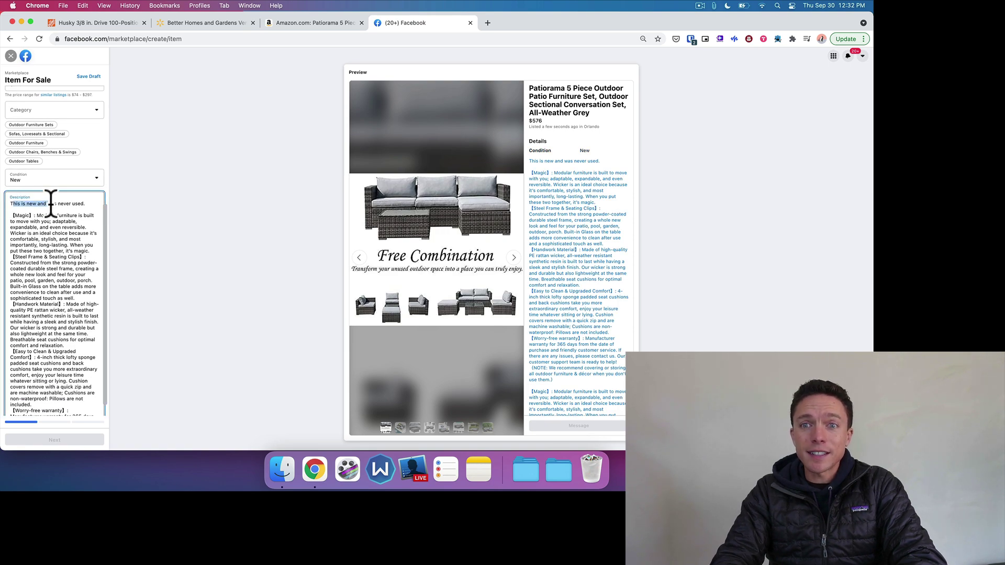
pyautogui.scroll(5, 51, 204)
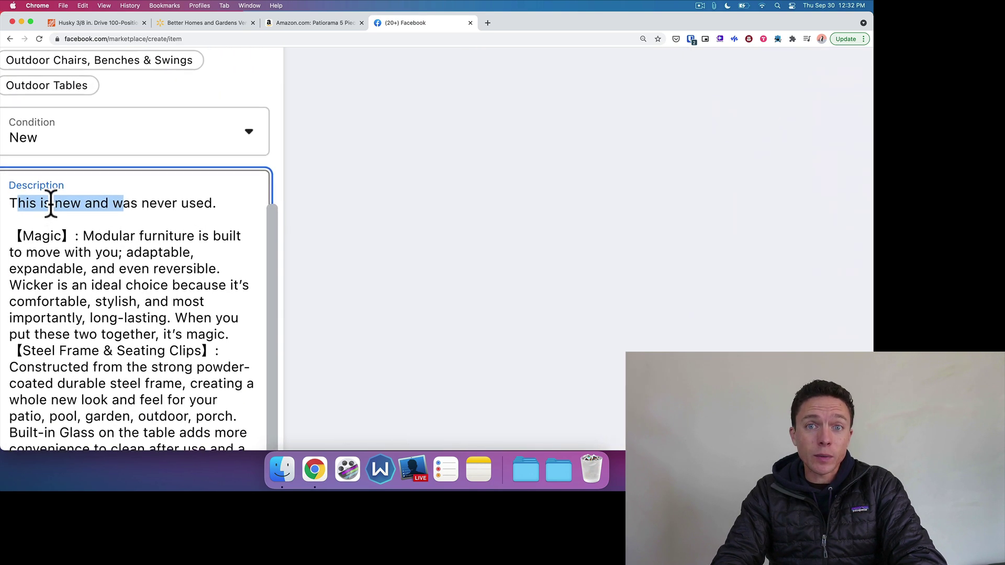
pyautogui.scroll(-8, 58, 234)
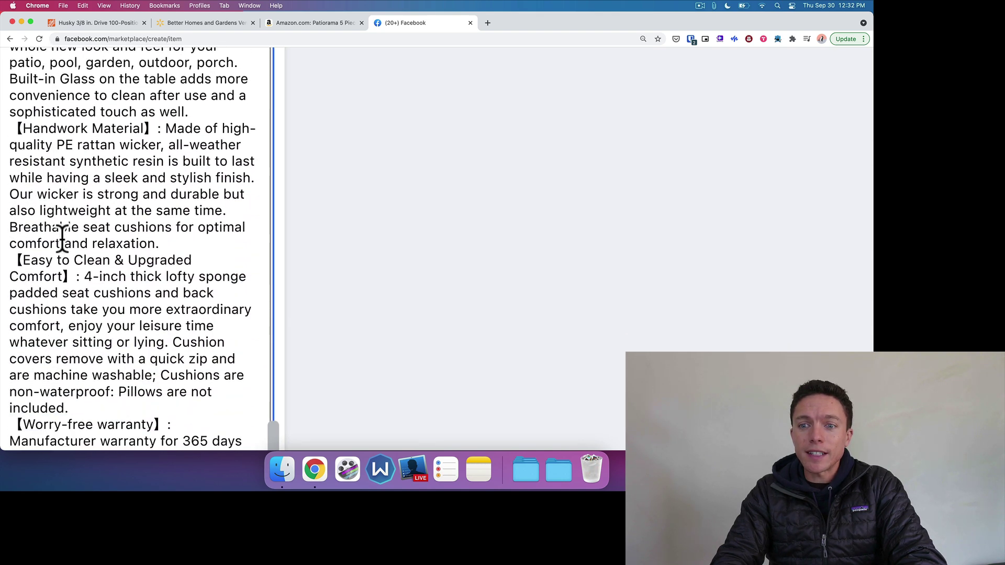
pyautogui.scroll(-5, 61, 240)
pyautogui.scroll(-5, 60, 239)
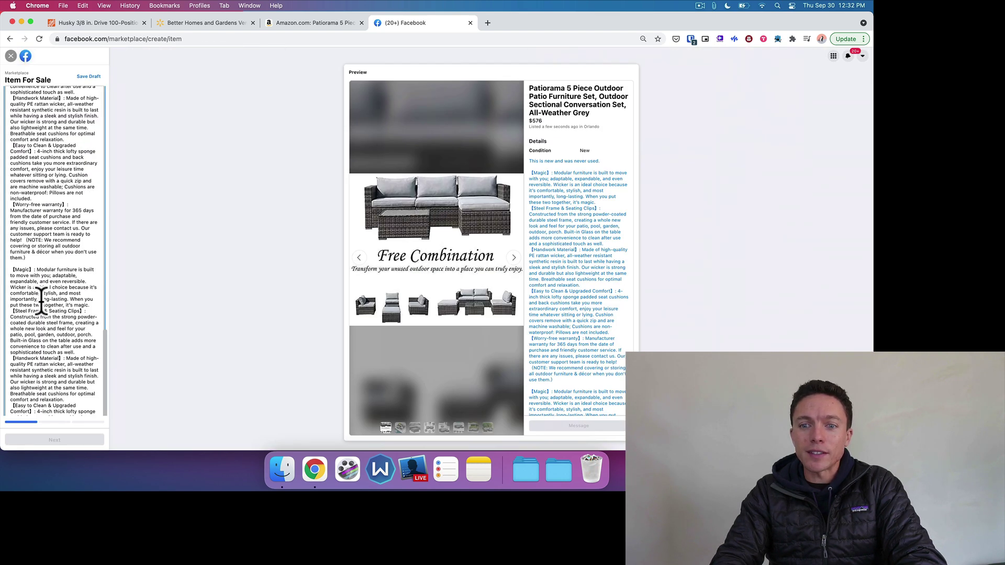
pyautogui.press('super+z')
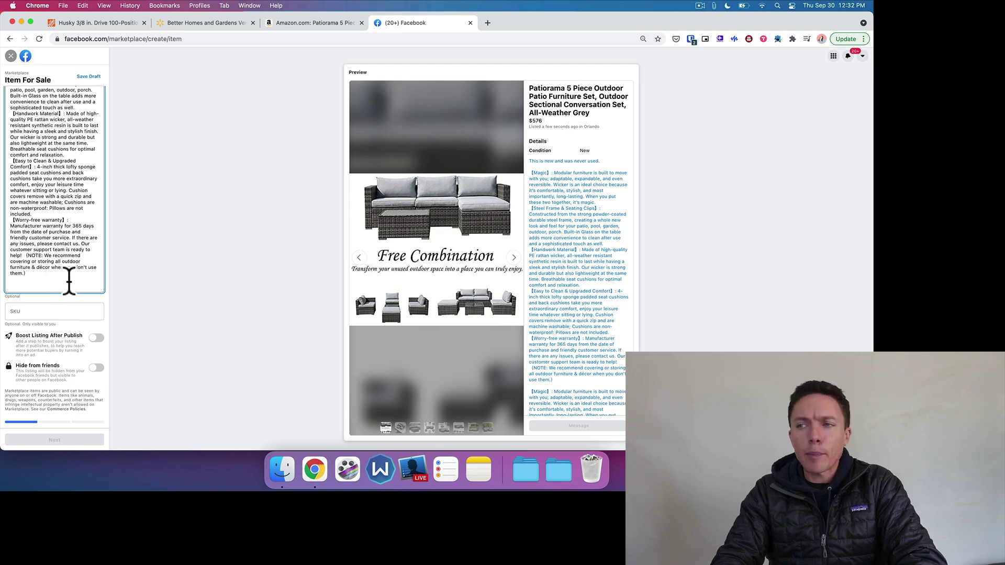
pyautogui.press('super+z')
pyautogui.press('super+z')
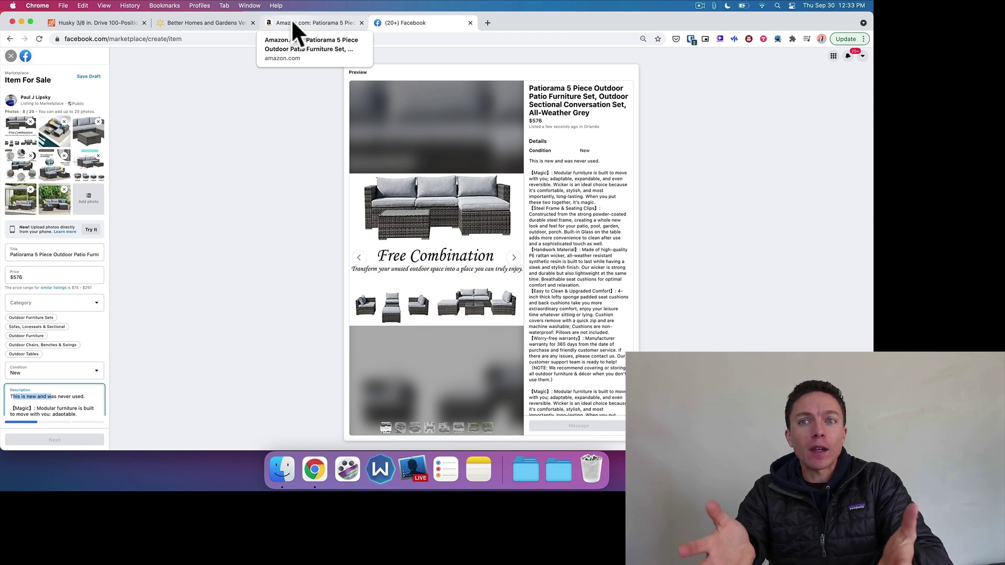
pyautogui.scroll(-1, 49, 225)
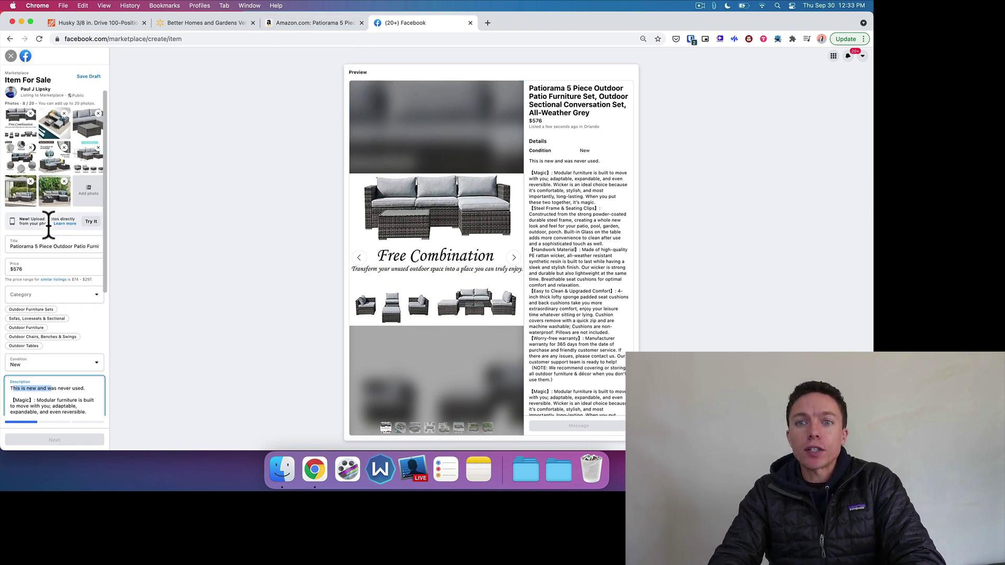
pyautogui.scroll(-2, 48, 225)
pyautogui.scroll(3, 49, 225)
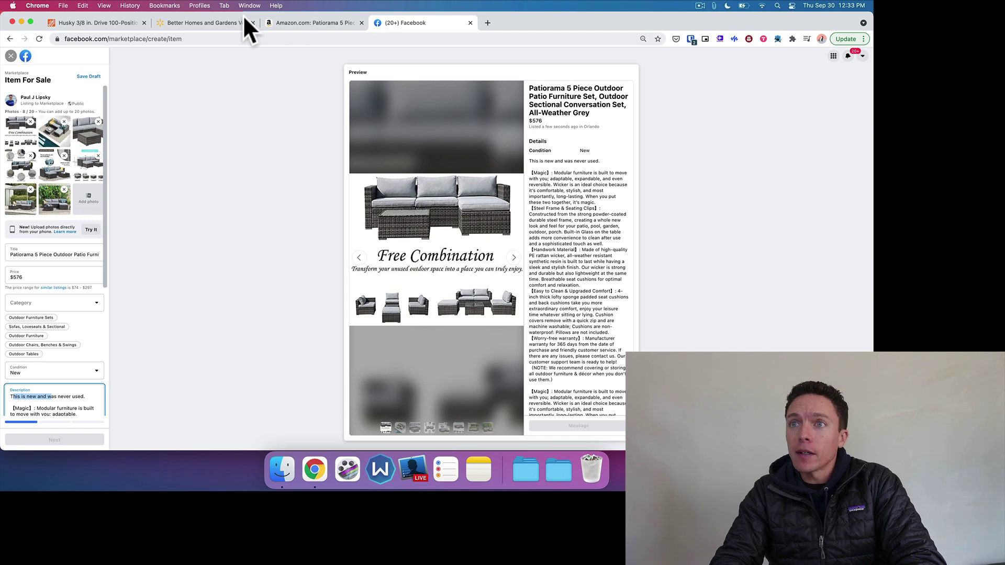
# Step: Copy the Walmart Ventura Boho wicker egg chair via Copy To New FB Tab, listing it at $356, New
pyautogui.click(233, 32)
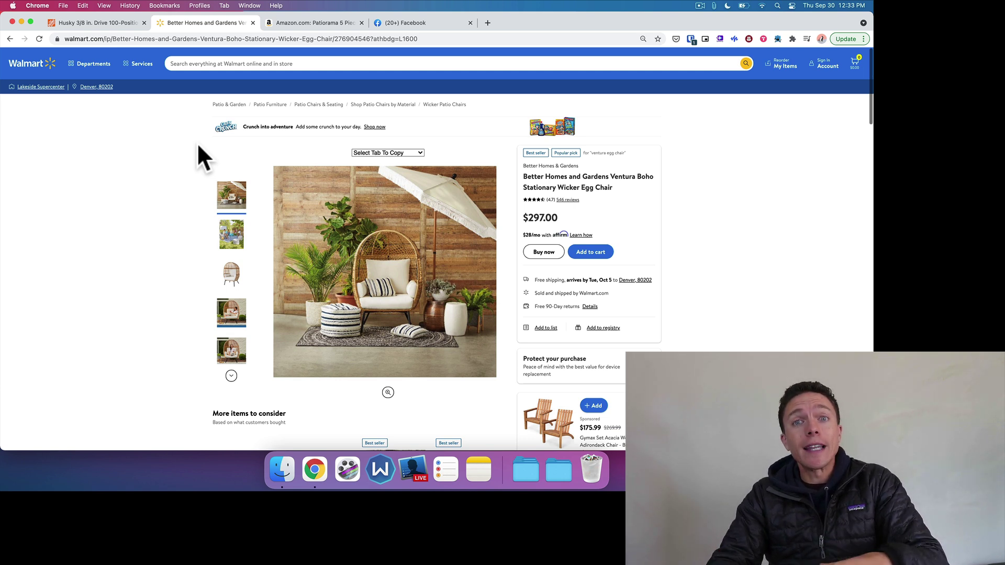
pyautogui.click(418, 152)
pyautogui.click(402, 162)
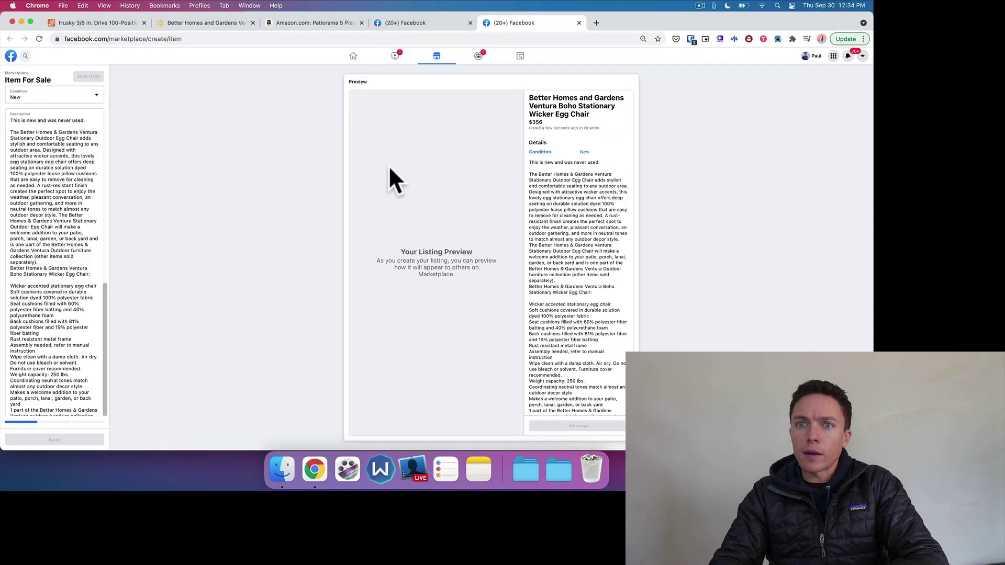
pyautogui.scroll(10, 68, 244)
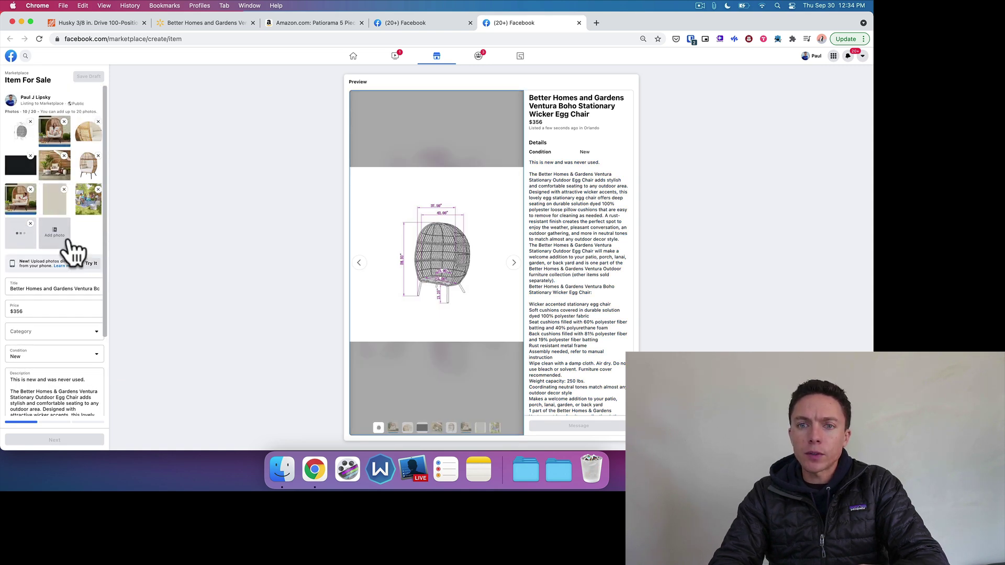
pyautogui.scroll(-1, 70, 239)
pyautogui.scroll(-3, 70, 239)
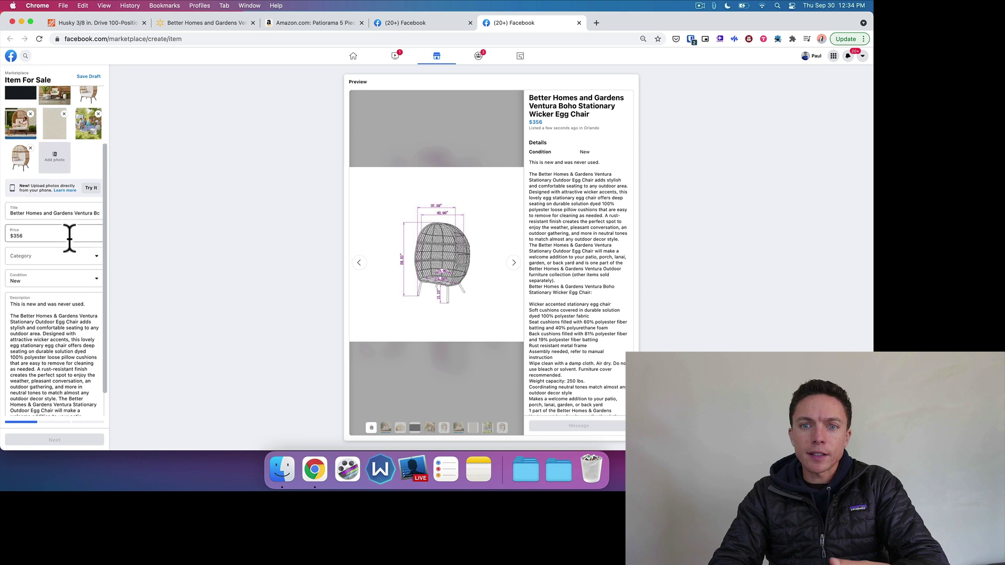
pyautogui.scroll(-3, 70, 239)
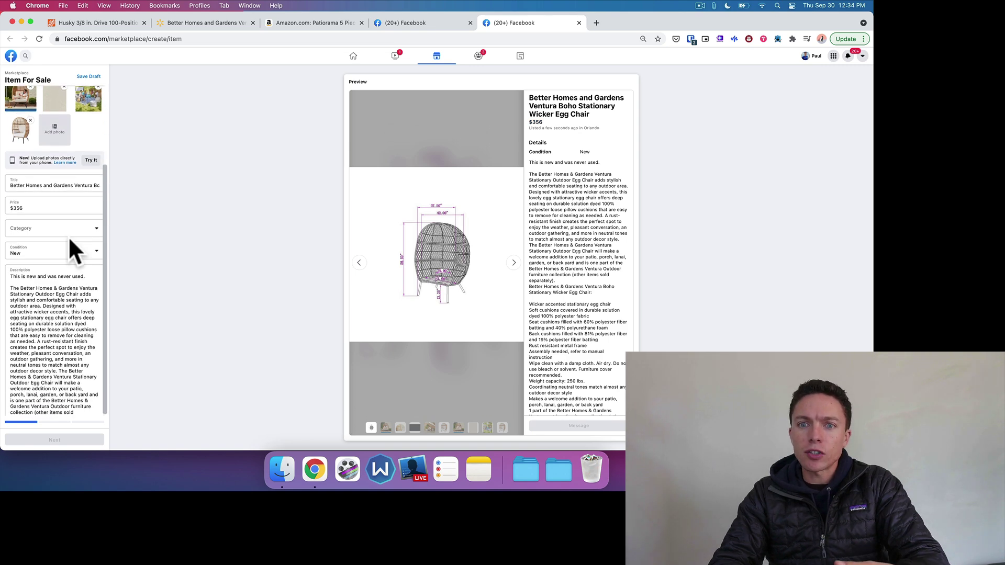
pyautogui.click(778, 39)
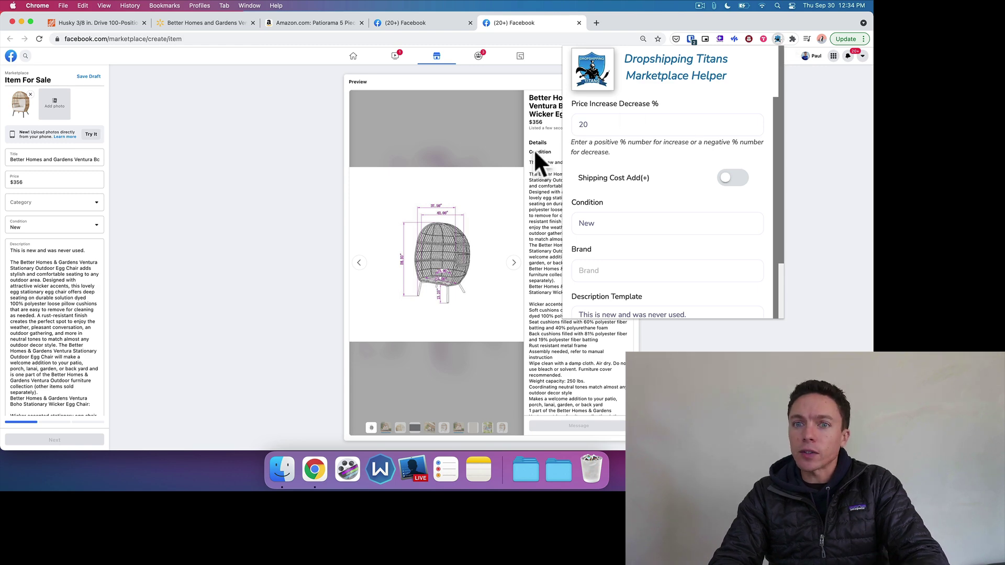
pyautogui.click(252, 200)
pyautogui.scroll(-2, 31, 211)
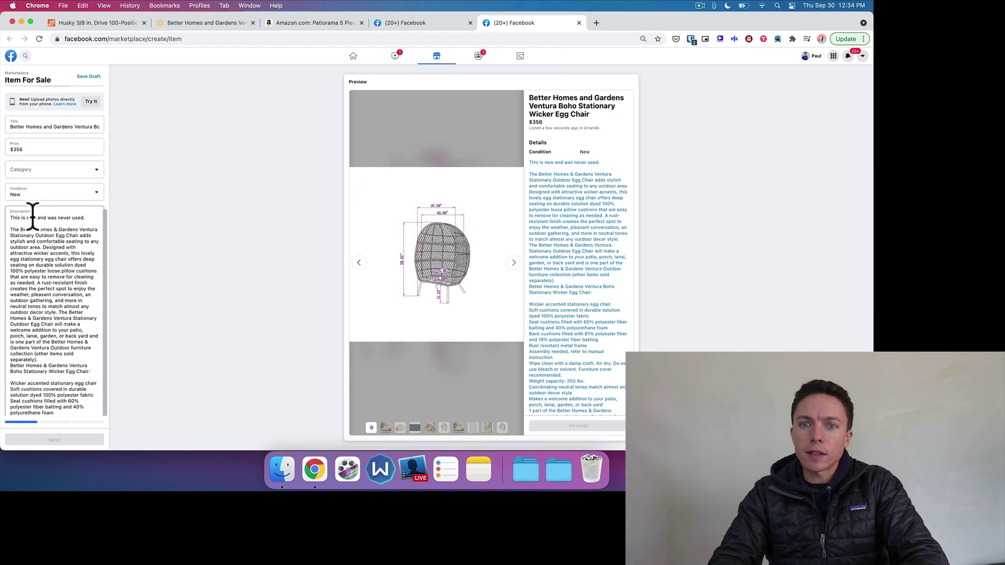
pyautogui.scroll(2, 33, 215)
pyautogui.scroll(3, 32, 214)
pyautogui.scroll(-10, 45, 283)
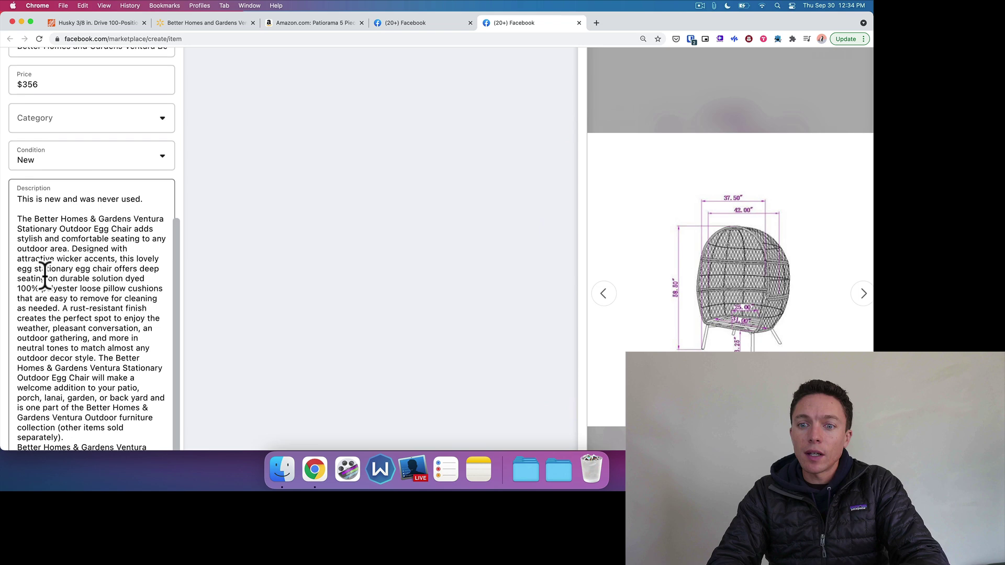
pyautogui.scroll(-5, 76, 224)
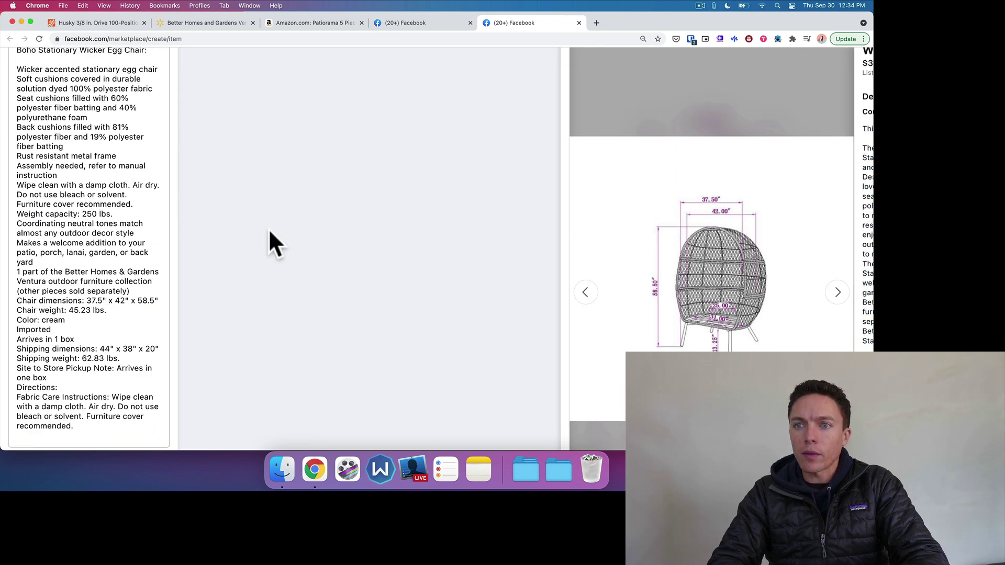
pyautogui.scroll(-5, 287, 293)
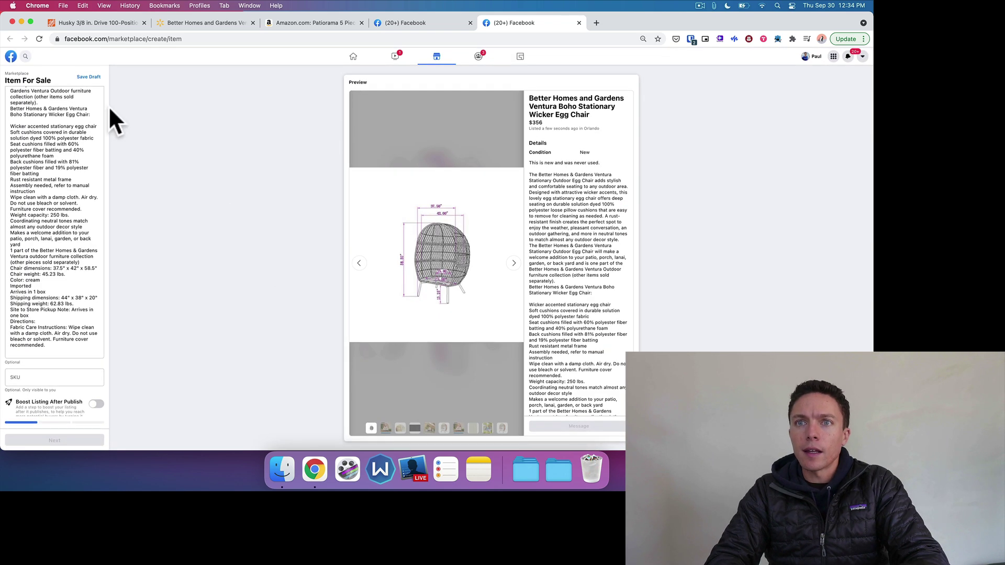
# Step: View the Husky ratchet's Select Tab To Copy destinations on Home Depot and close them unchosen
pyautogui.click(124, 24)
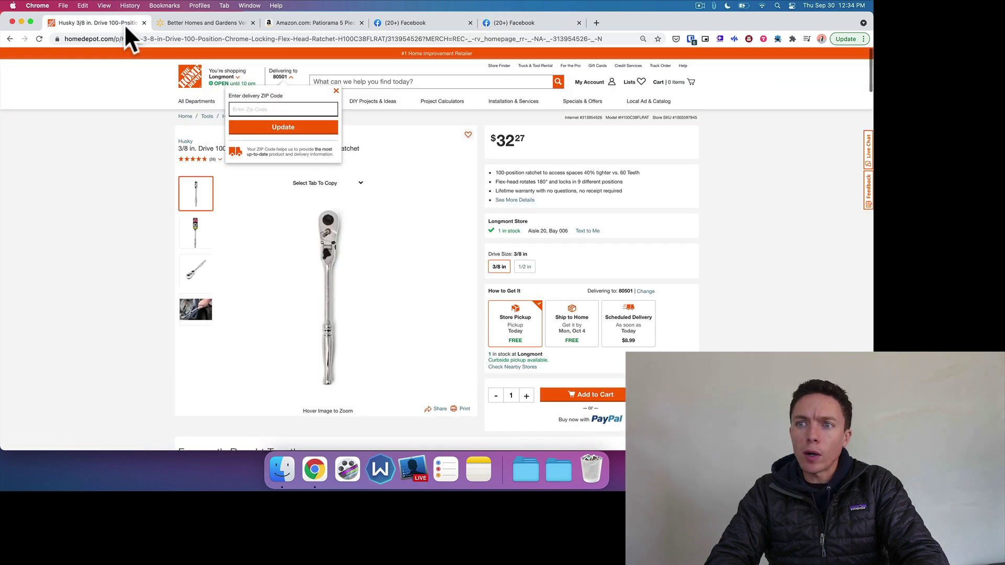
pyautogui.click(360, 182)
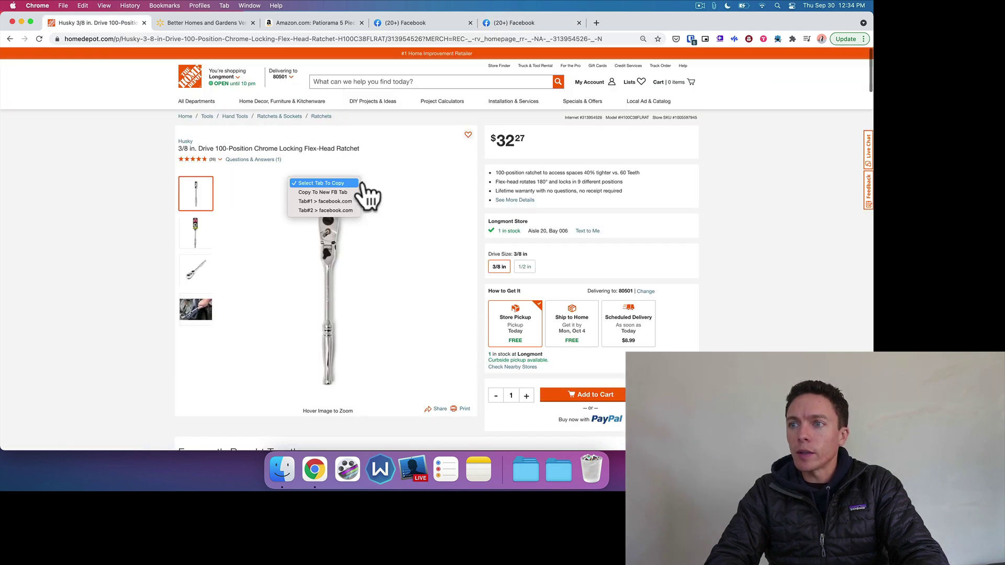
pyautogui.click(108, 222)
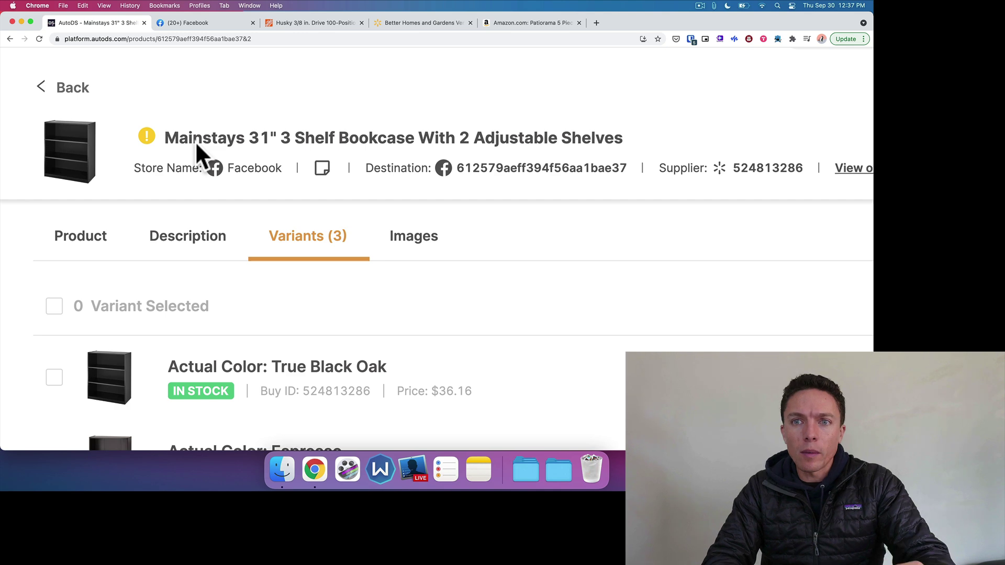
# Step: Reset zoom and send the True Black Oak bookcase to Tab#1 > facebook.com, filling a $44 listing
pyautogui.press('super+0')
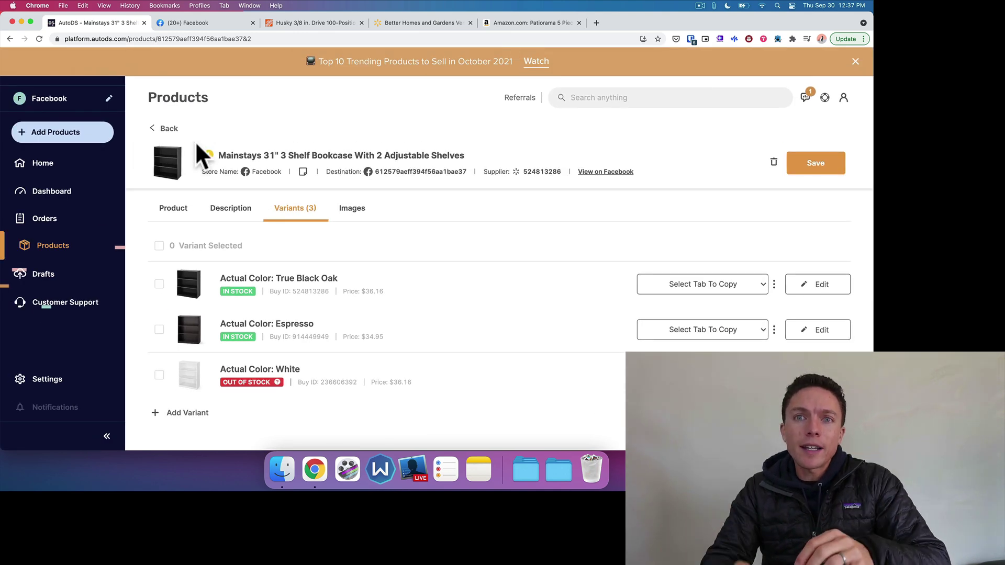
pyautogui.click(286, 215)
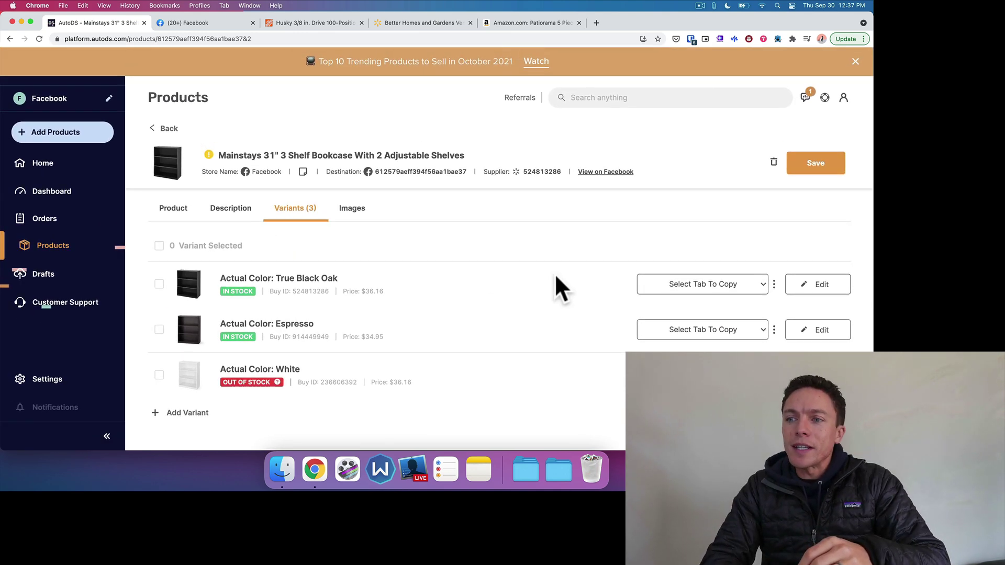
pyautogui.click(722, 289)
pyautogui.click(738, 288)
pyautogui.click(736, 288)
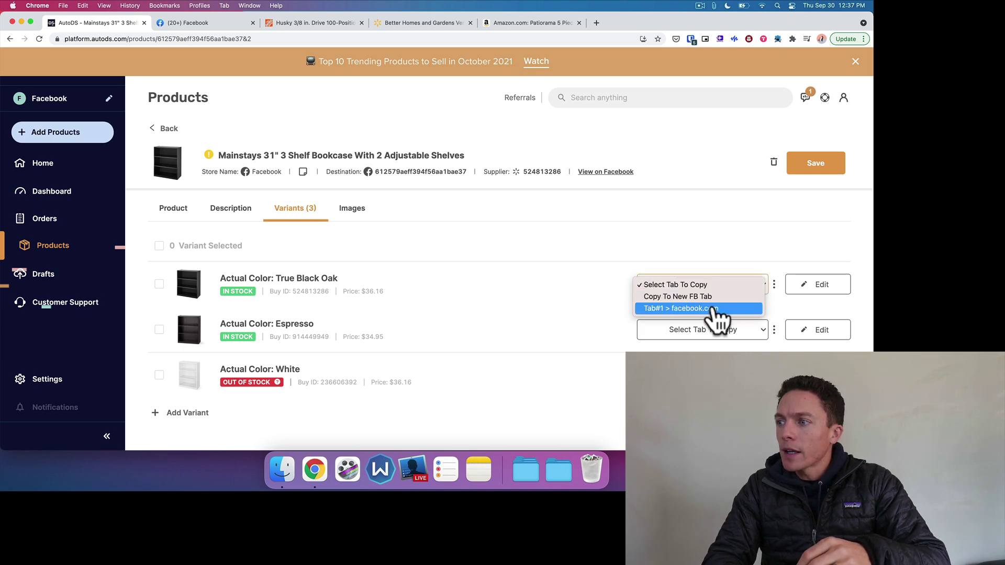
pyautogui.click(712, 309)
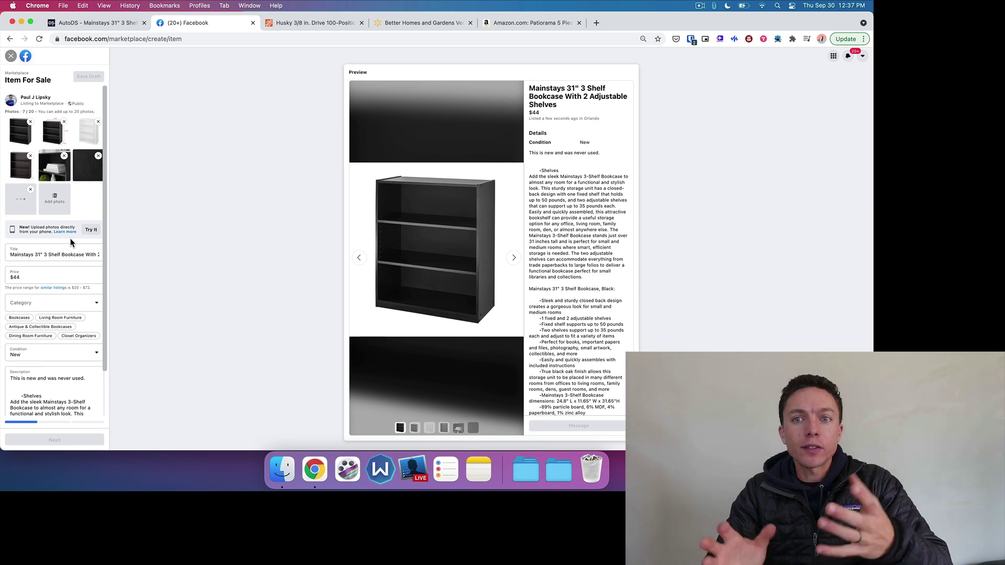
# Step: Scroll through the bookcase listing's photos, price and description, then return to the AutoDS tab
pyautogui.scroll(-1, 71, 242)
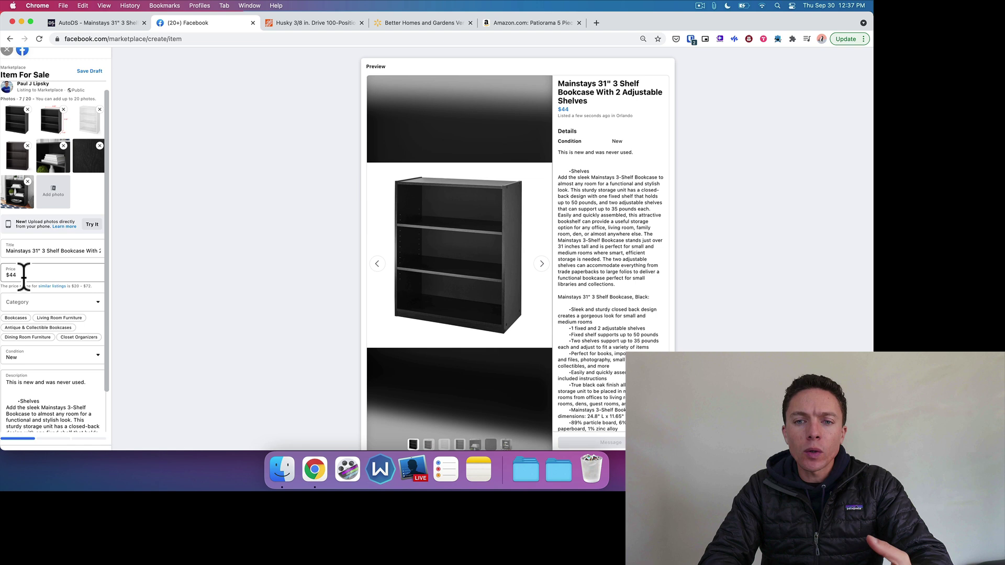
pyautogui.scroll(-3, 24, 275)
pyautogui.scroll(-1, 24, 275)
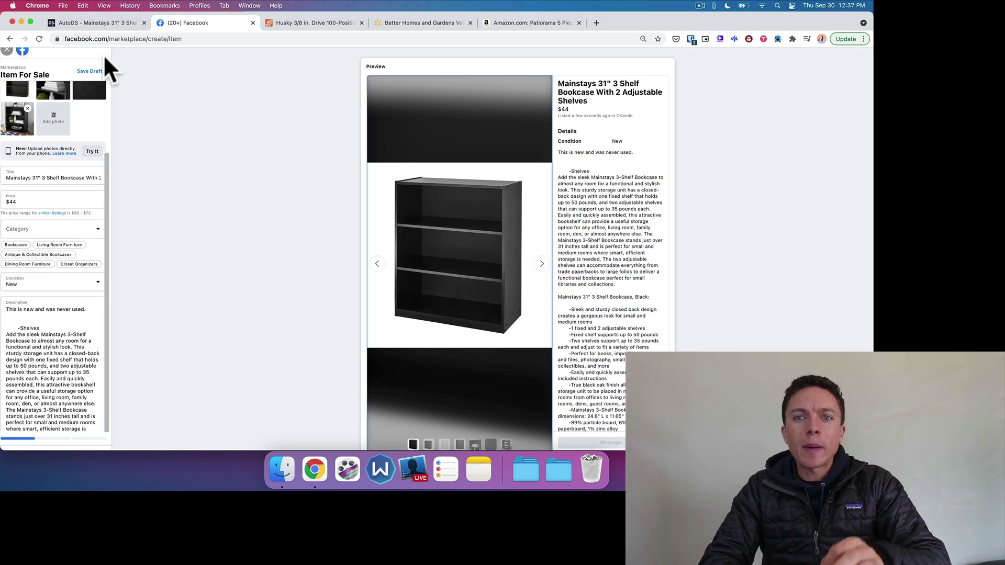
pyautogui.click(110, 24)
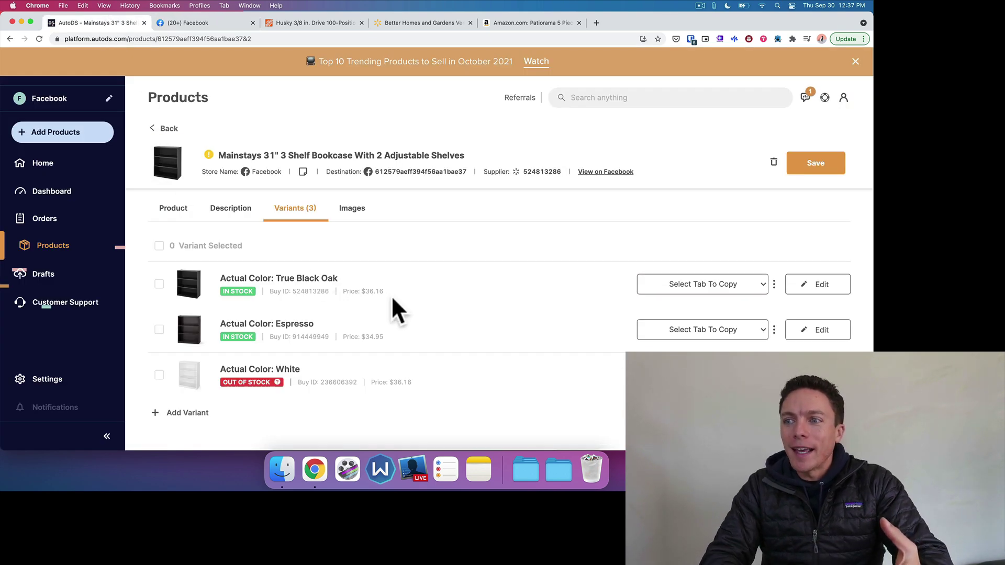
# Step: Highlight the True Black Oak price, set the Dropshipping Titans price increase to 0%, and restore page zoom
pyautogui.scroll(5, 393, 309)
pyautogui.moveTo(359, 284); pyautogui.dragTo(374, 286)
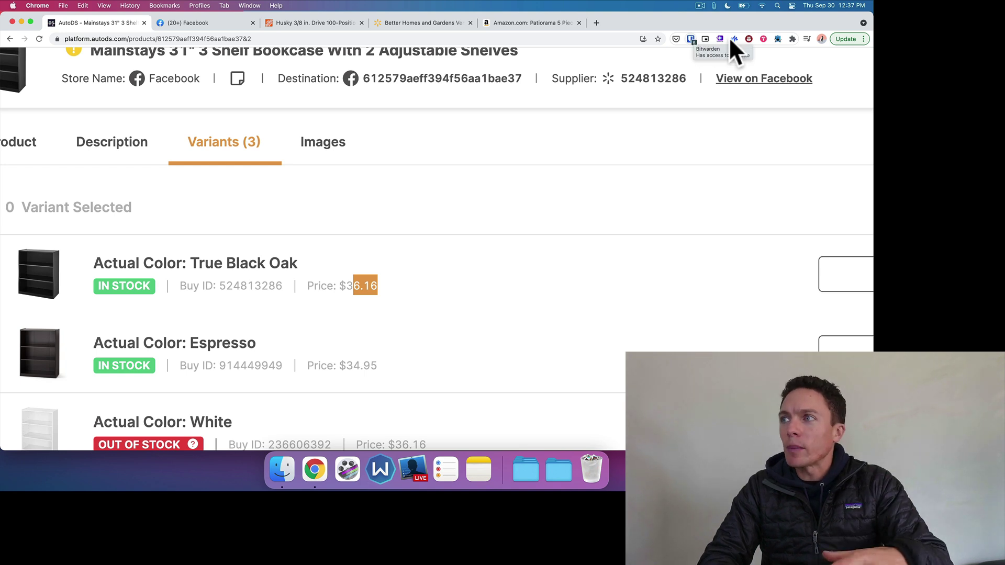
pyautogui.click(777, 39)
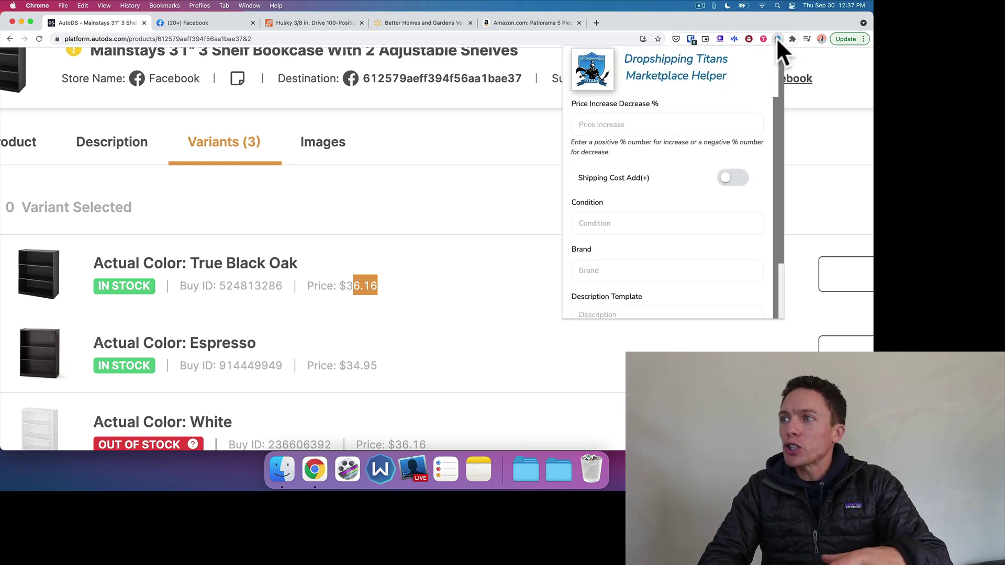
pyautogui.click(618, 125)
pyautogui.write('0')
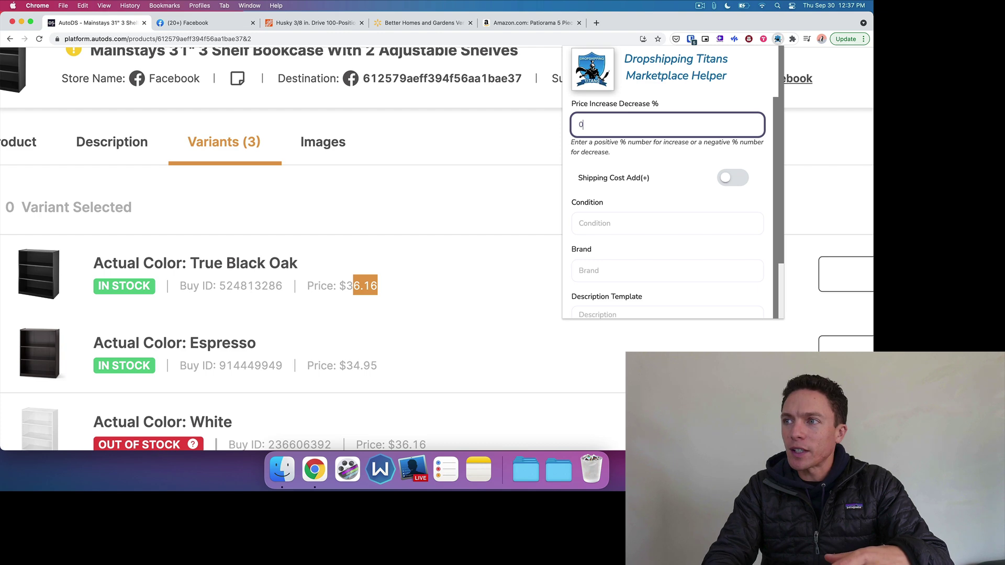
pyautogui.click(522, 137)
pyautogui.press('super+minus')
pyautogui.press('super+minus')
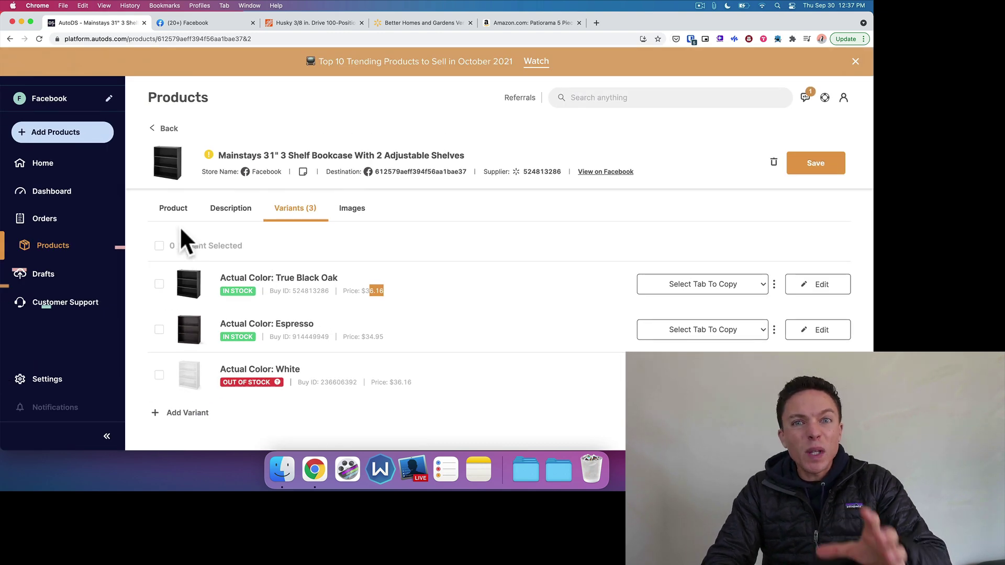
pyautogui.click(74, 131)
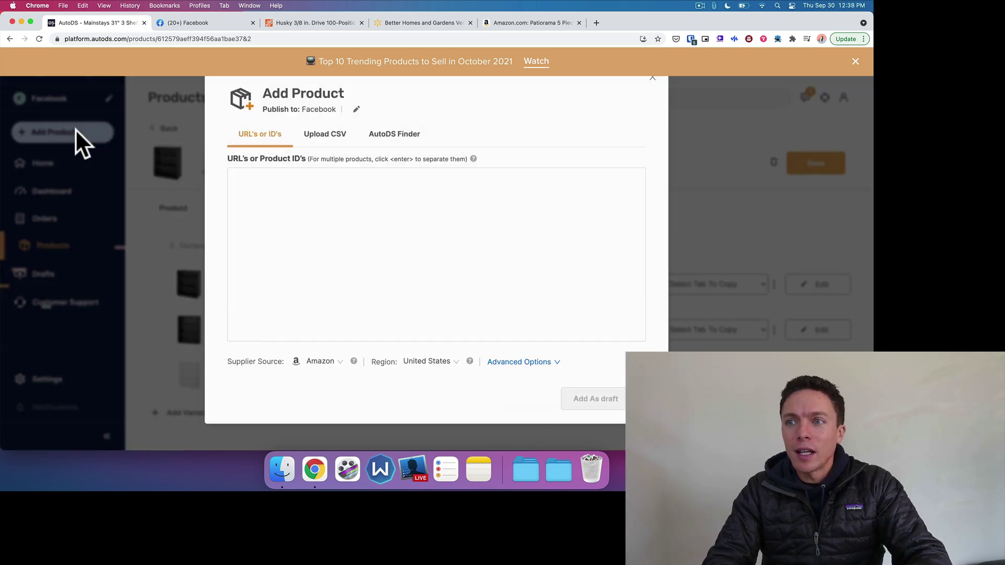
pyautogui.click(338, 362)
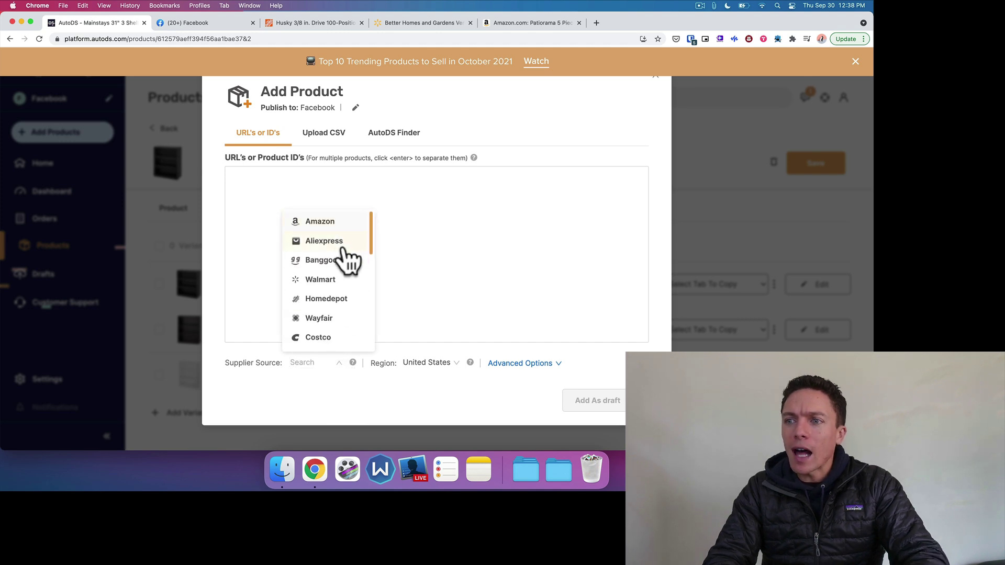
pyautogui.scroll(-3, 345, 256)
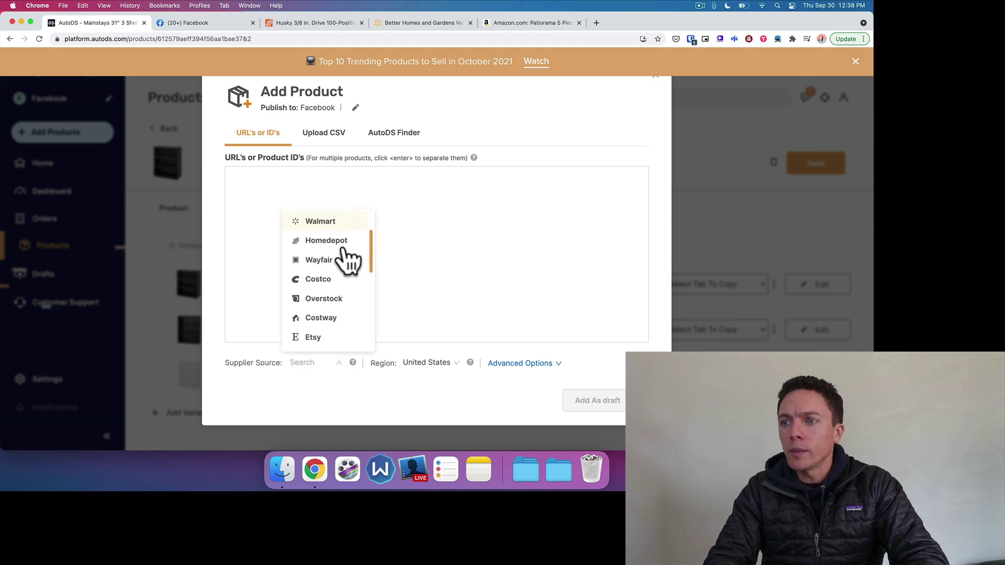
pyautogui.scroll(-3, 346, 258)
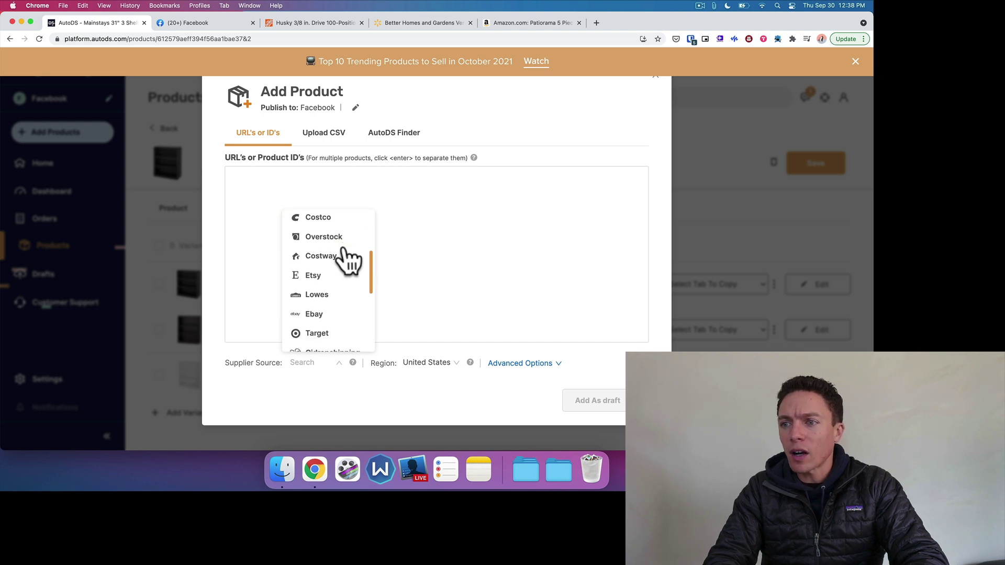
pyautogui.scroll(-3, 348, 260)
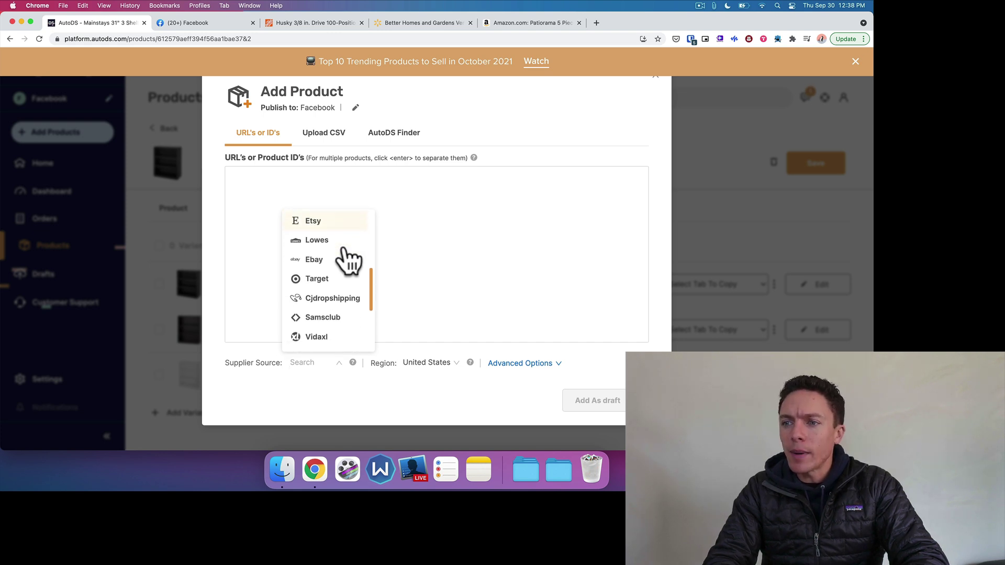
pyautogui.scroll(-2, 348, 260)
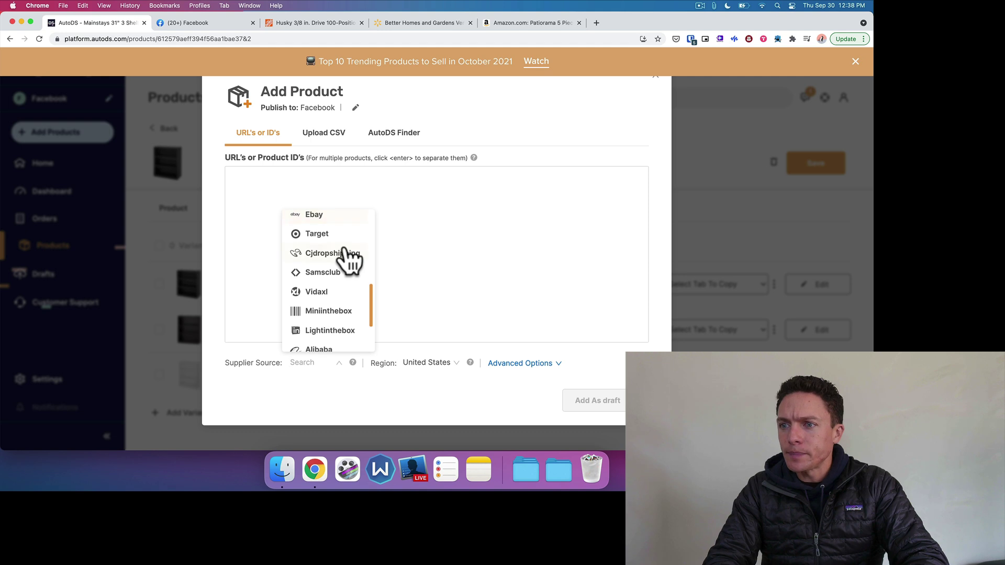
pyautogui.scroll(-2, 348, 260)
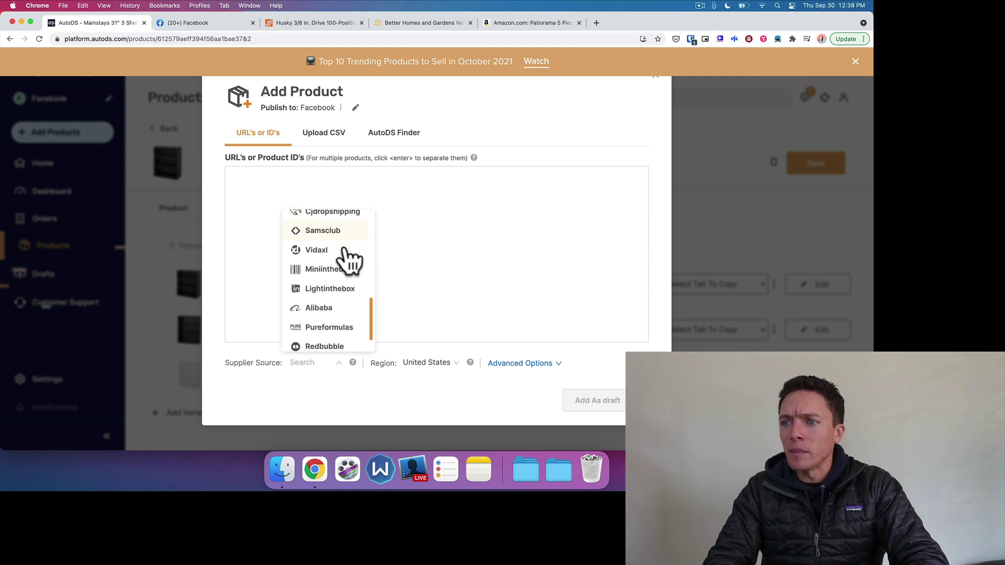
pyautogui.scroll(-2, 347, 260)
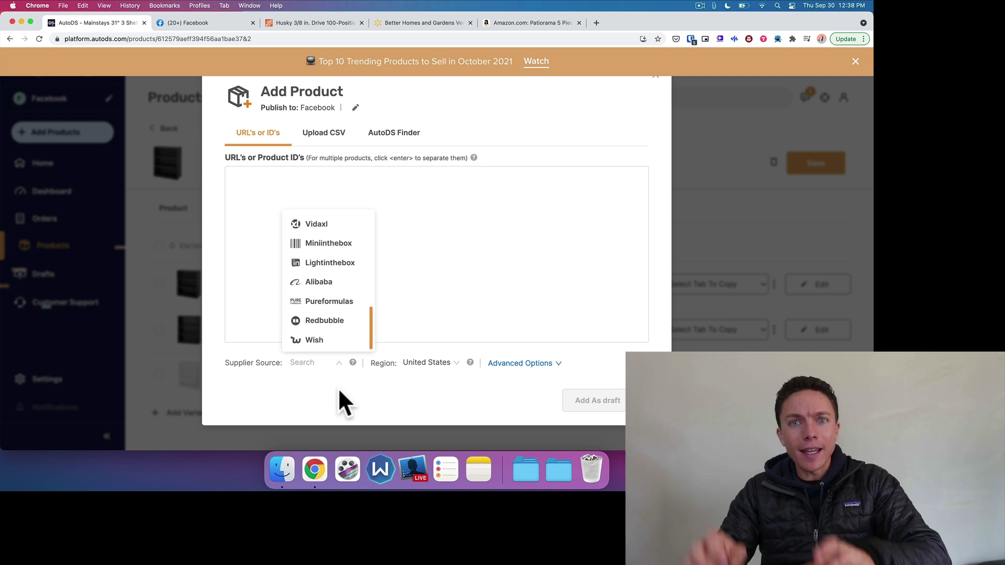
pyautogui.click(656, 79)
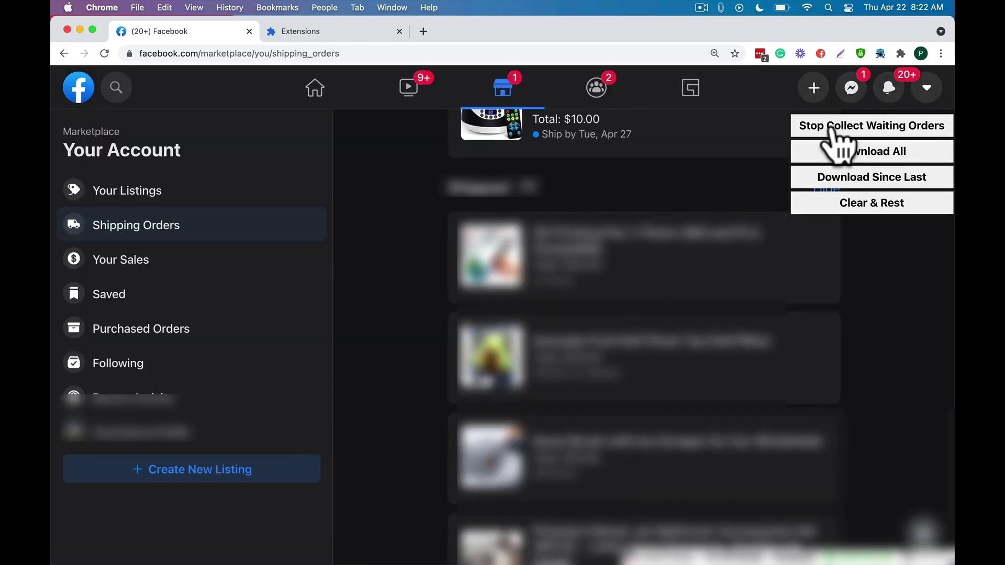
# Step: Stop collecting waiting orders from the extension menu on the Shipping Orders page
pyautogui.click(832, 131)
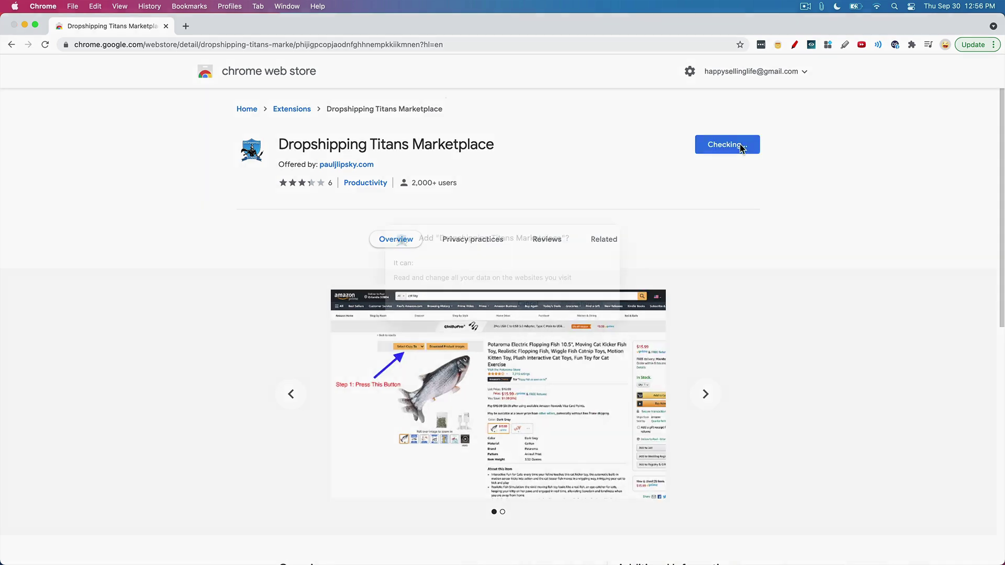
# Step: Add Dropshipping Titans Marketplace to Chrome, pin it to the toolbar, and open its helper
pyautogui.click(582, 321)
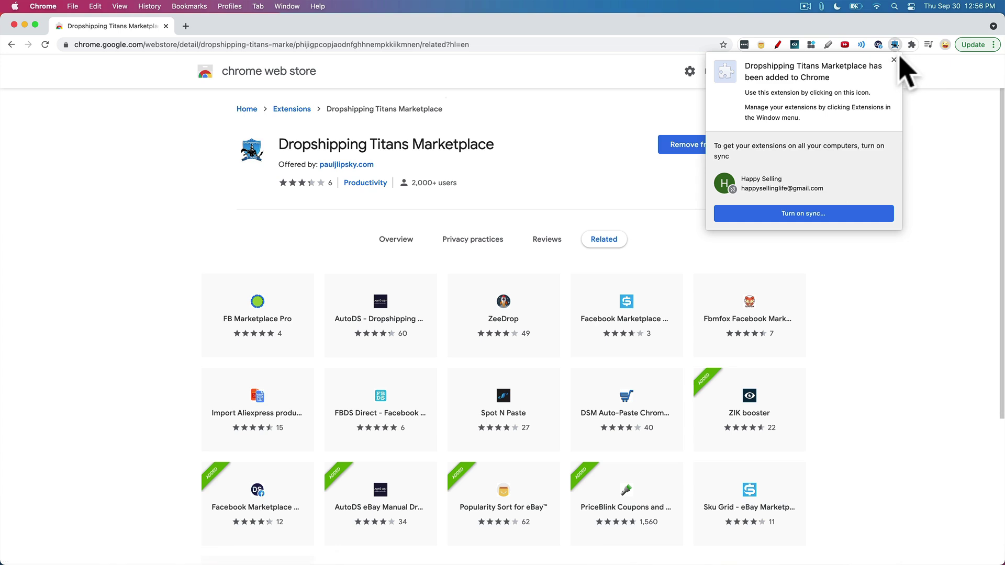
pyautogui.click(911, 45)
pyautogui.click(911, 44)
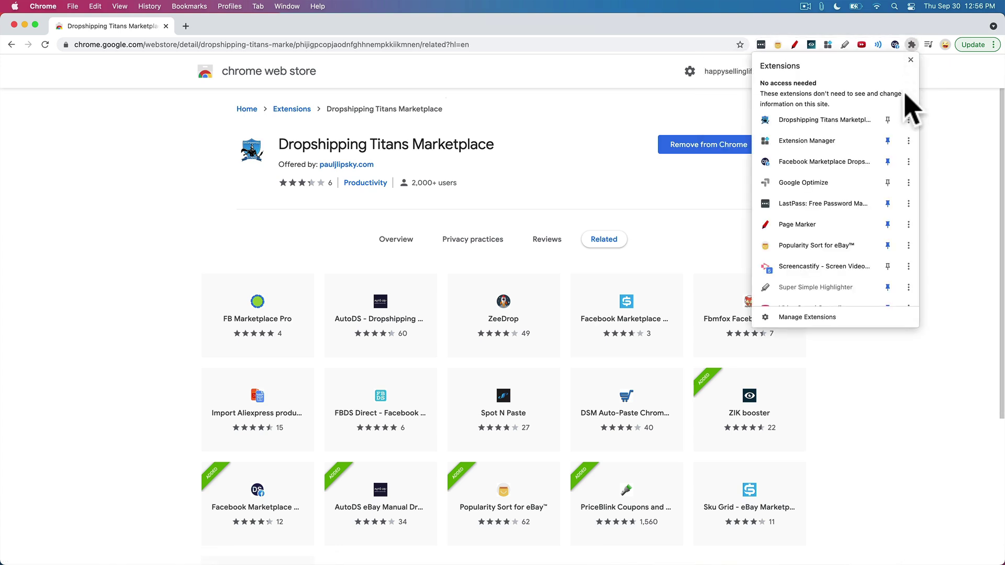
pyautogui.click(887, 120)
pyautogui.click(894, 44)
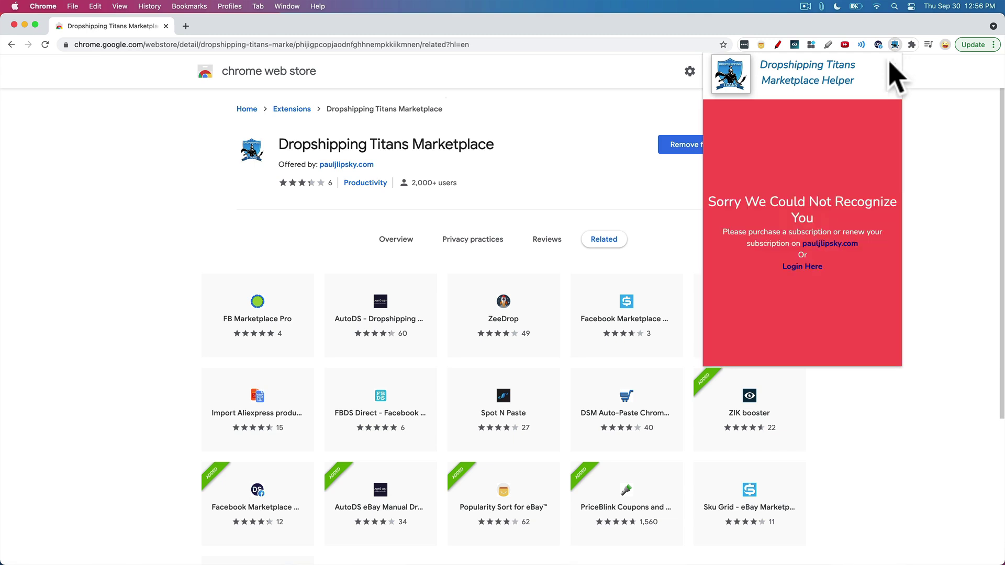
# Step: Follow the pauljlipsky.com link and subscribe to the $12.99/month Marketplace Helper
pyautogui.click(836, 244)
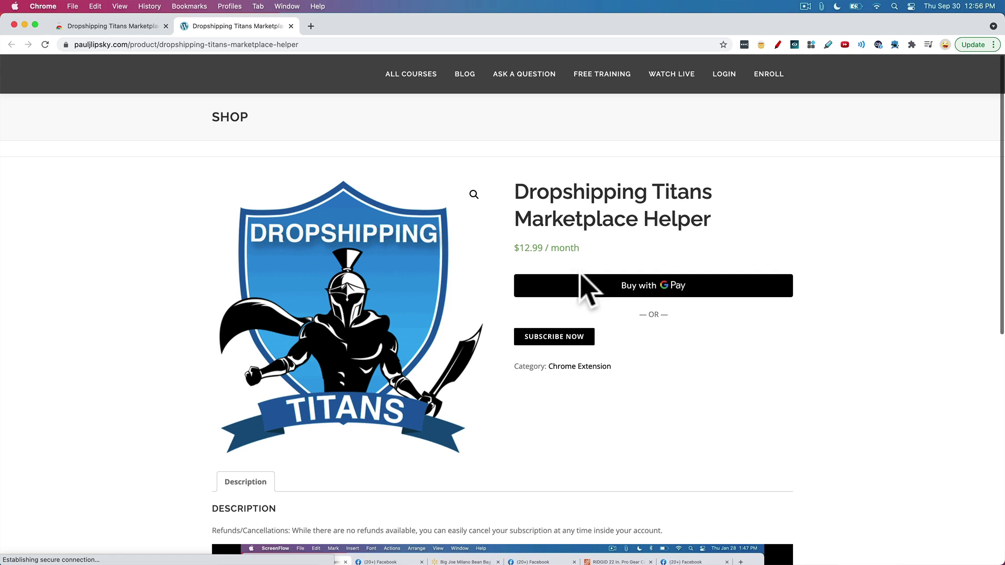
pyautogui.click(564, 347)
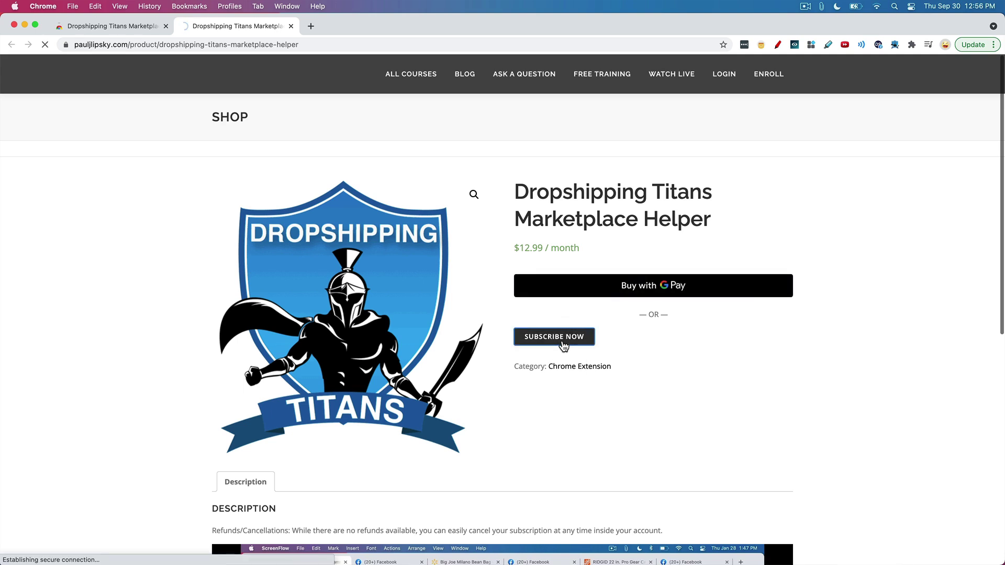